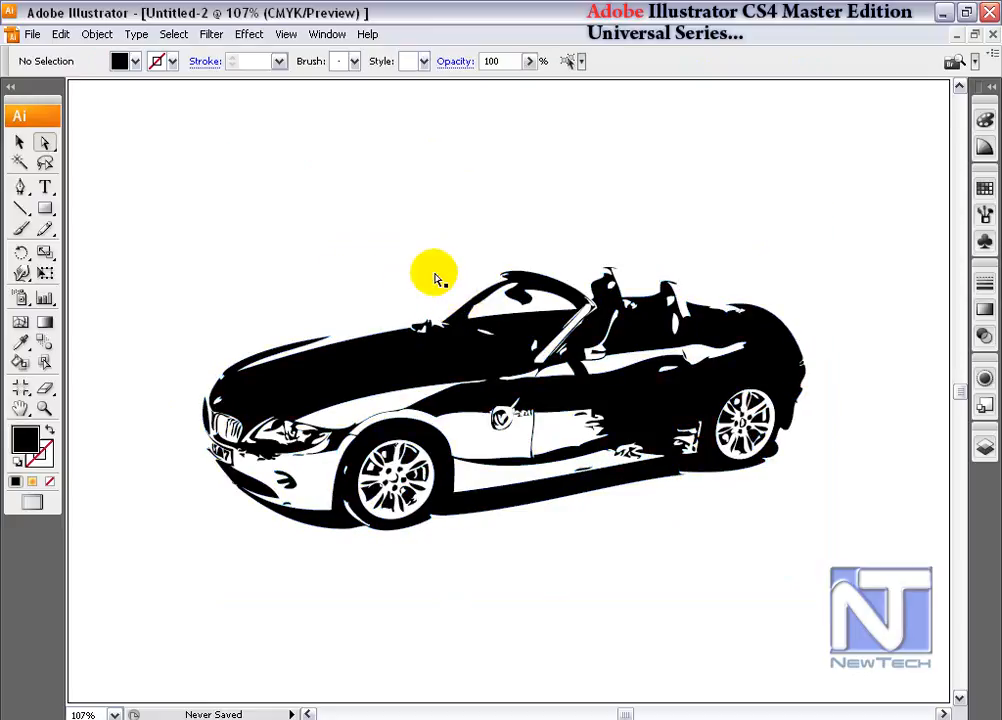
# Step: Undo the tracing and Live Paint conversion of the car back to the original linked photo
pyautogui.hotkey('ctrl', 'a')
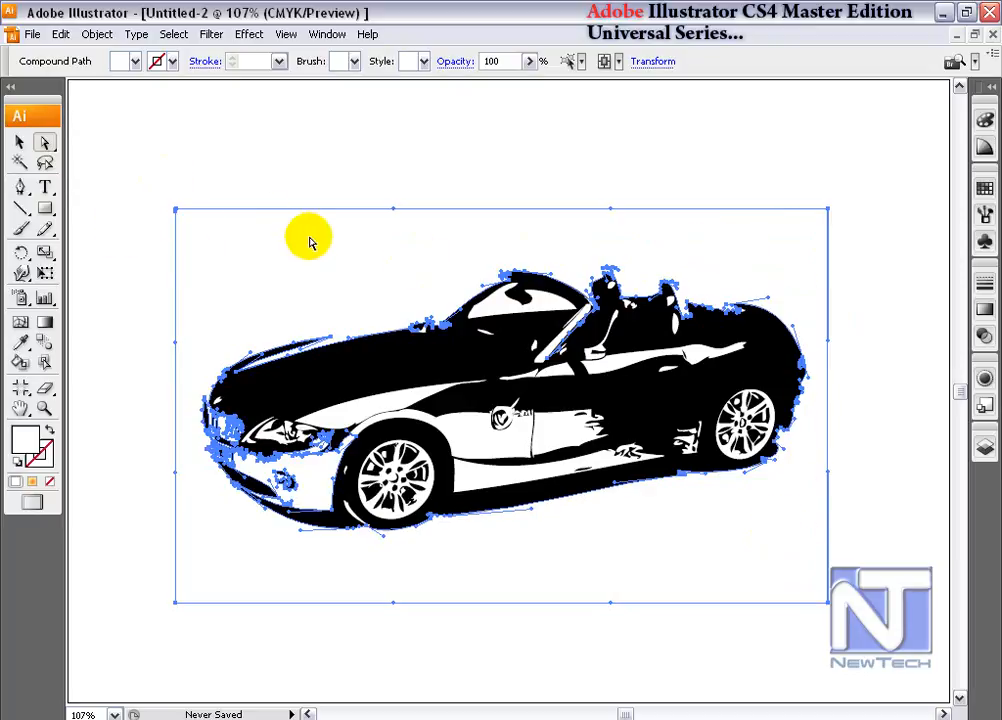
pyautogui.hotkey('ctrl', 'z')
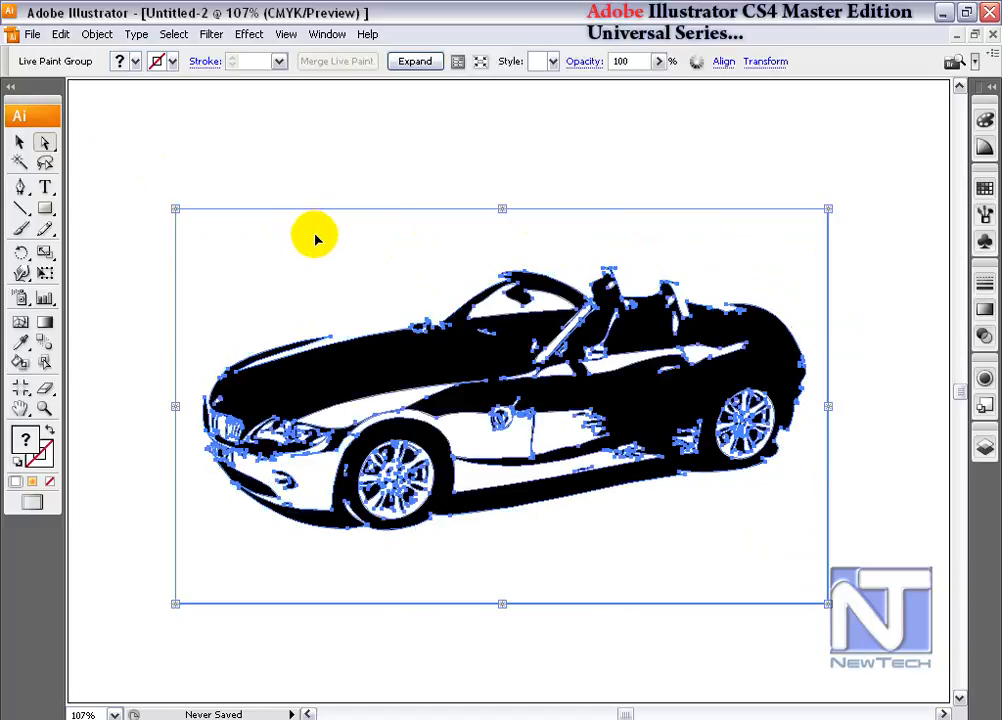
pyautogui.hotkey('ctrl', 'z')
# Step: Trace the car photo with Live Trace and make the tracing a Live Paint group
pyautogui.click(96, 34)
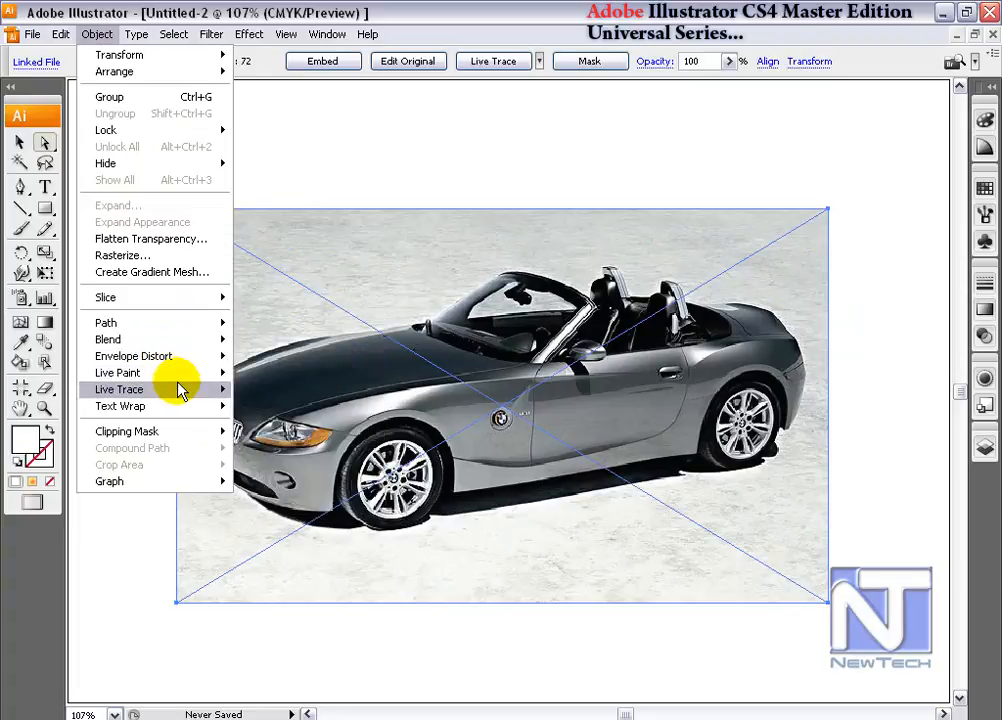
pyautogui.moveTo(181, 390)
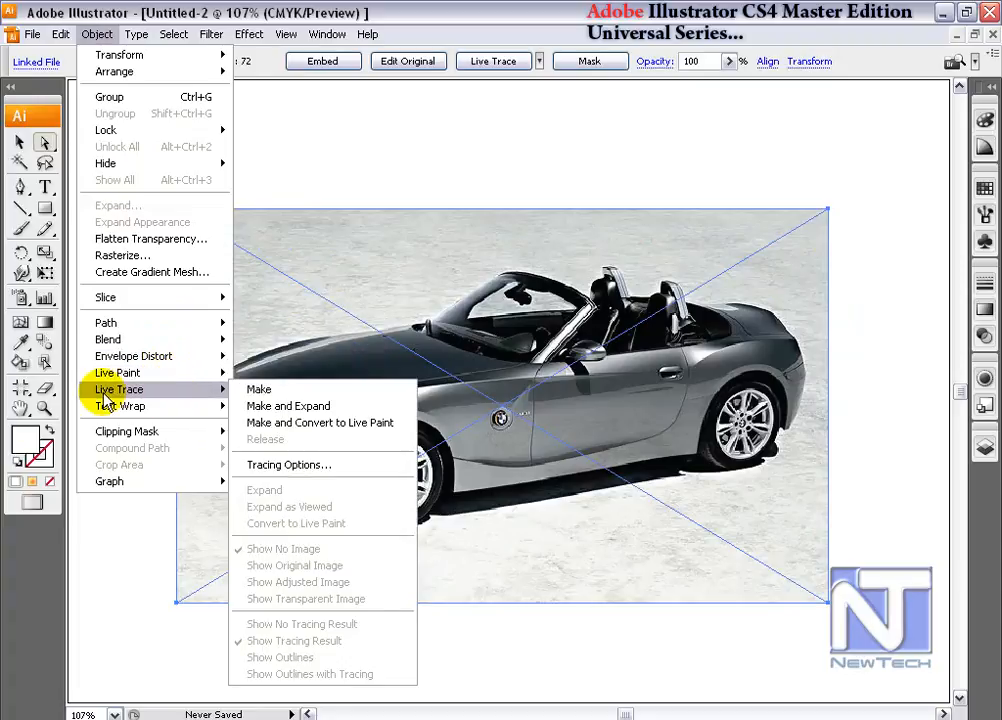
pyautogui.click(320, 392)
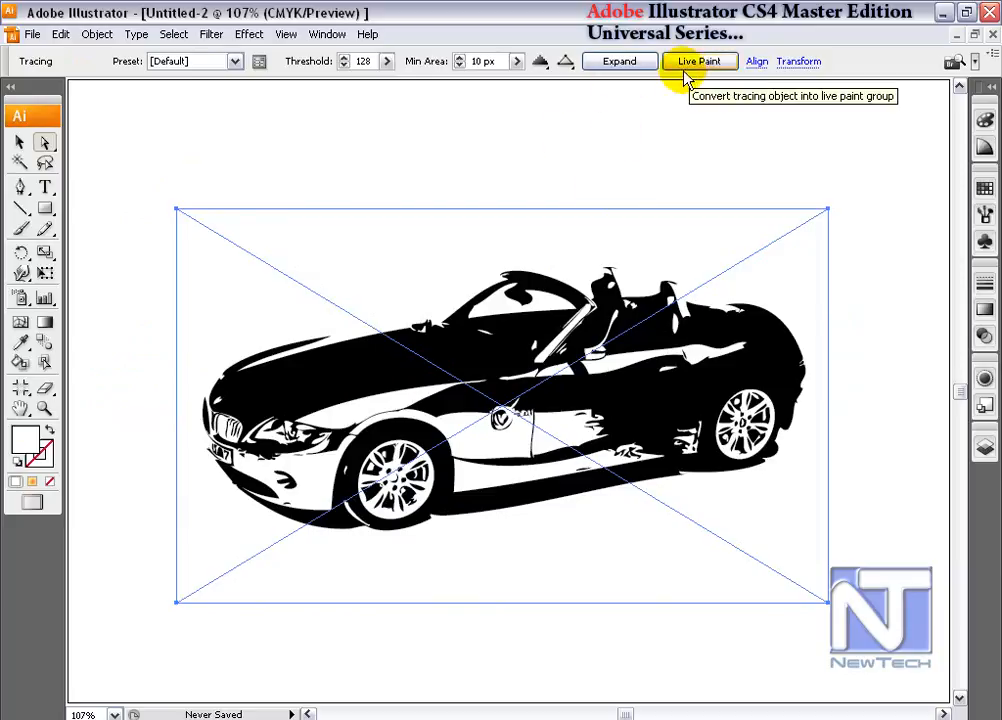
pyautogui.click(98, 34)
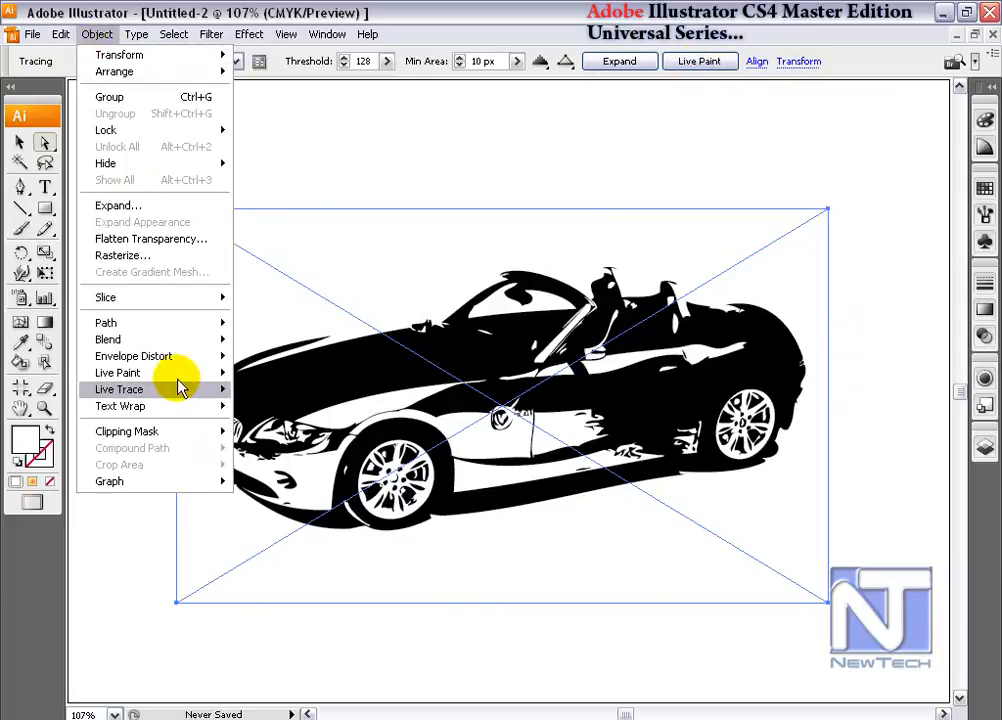
pyautogui.moveTo(185, 372)
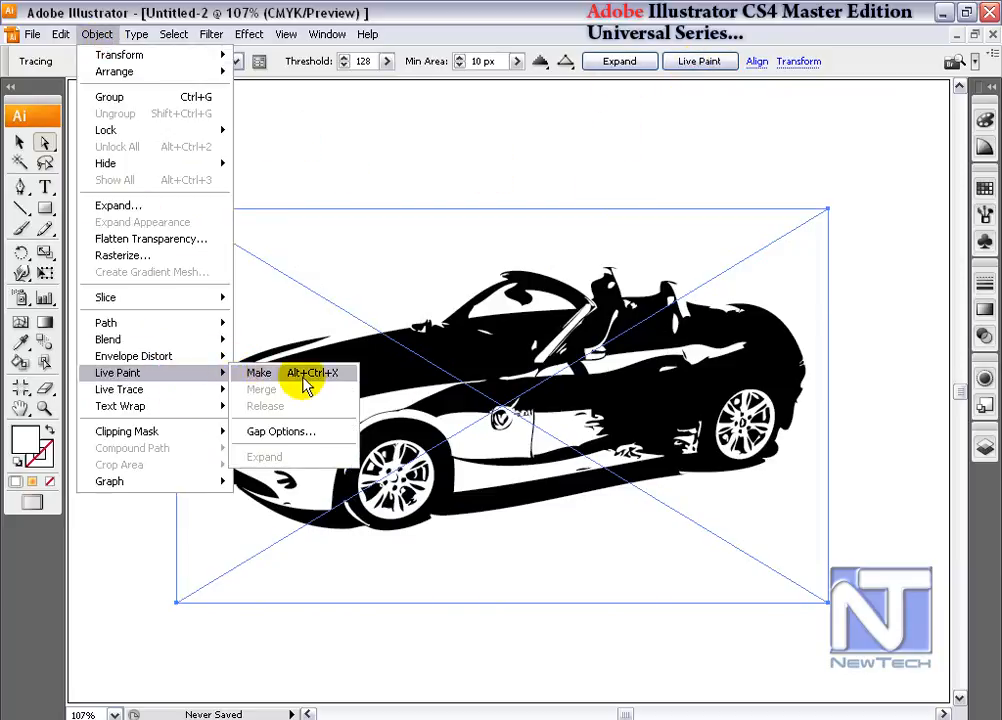
pyautogui.click(260, 373)
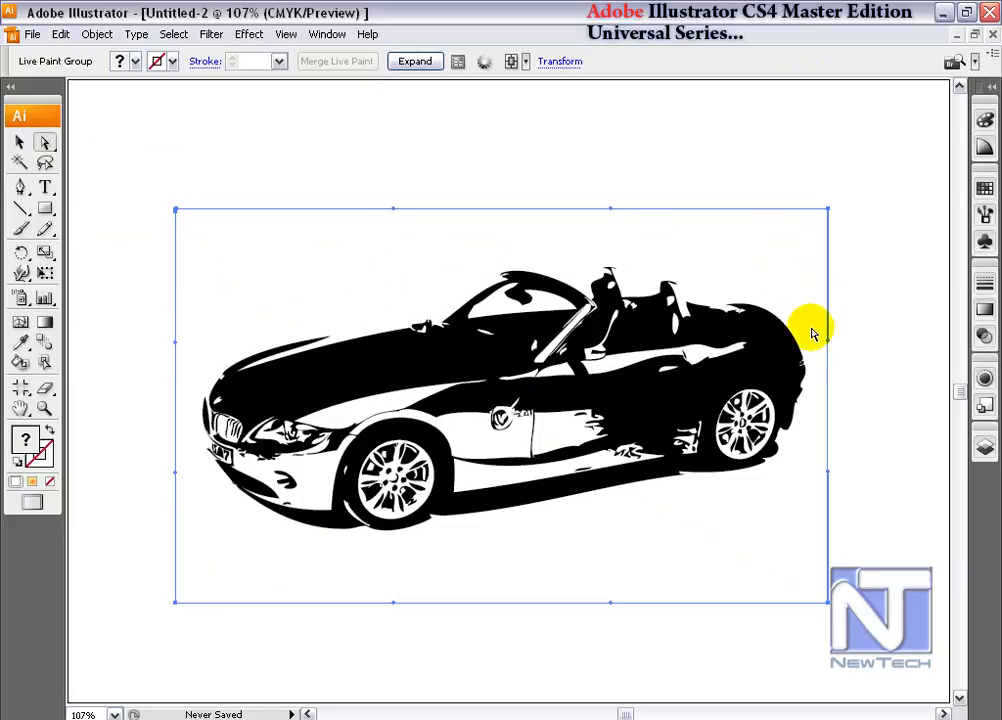
# Step: Delete the white background around the traced car and expand the remaining Live Paint group
pyautogui.press('Delete')
pyautogui.click(19, 142)
pyautogui.moveTo(161, 235); pyautogui.dragTo(883, 533)
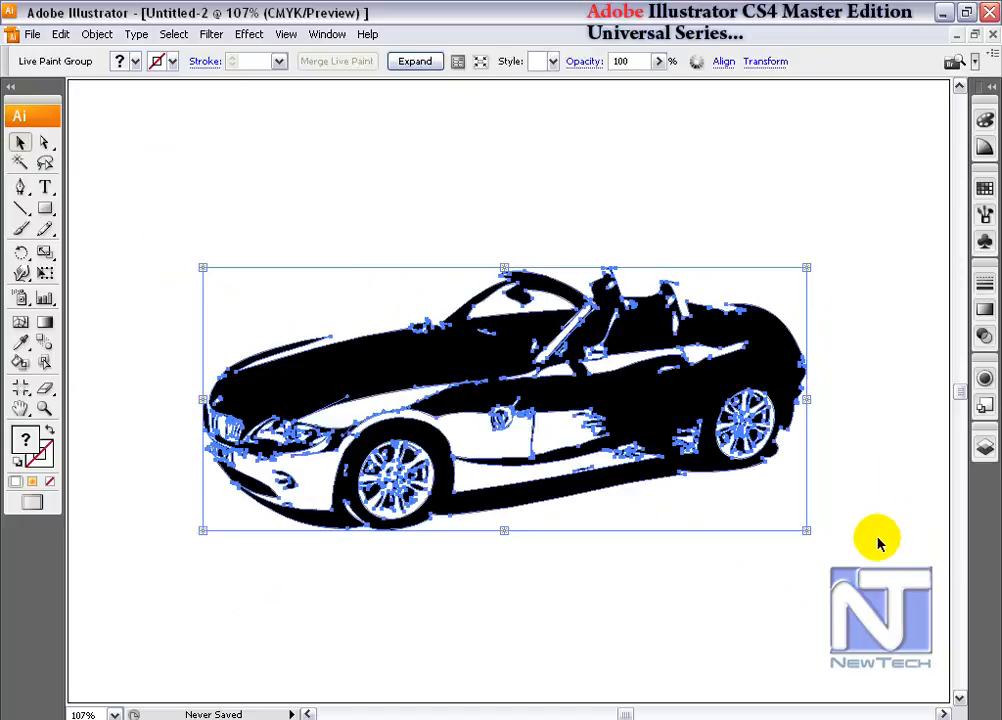
pyautogui.click(415, 61)
# Step: Draw a rectangle larger than the whole car, fill it with green and send it behind the car
pyautogui.click(985, 188)
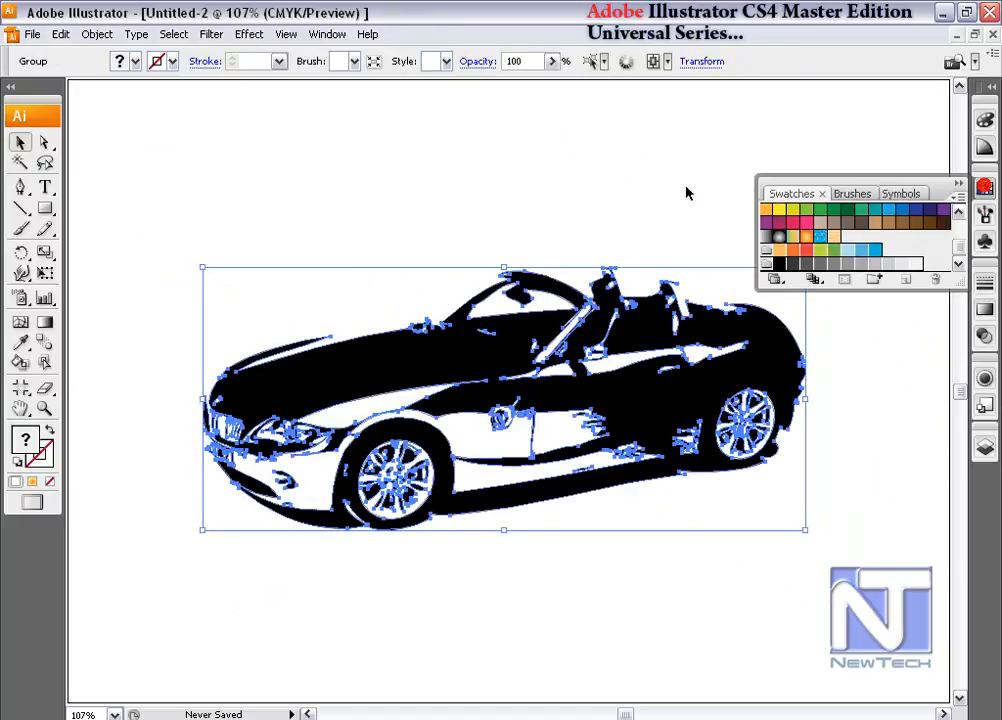
pyautogui.click(766, 210)
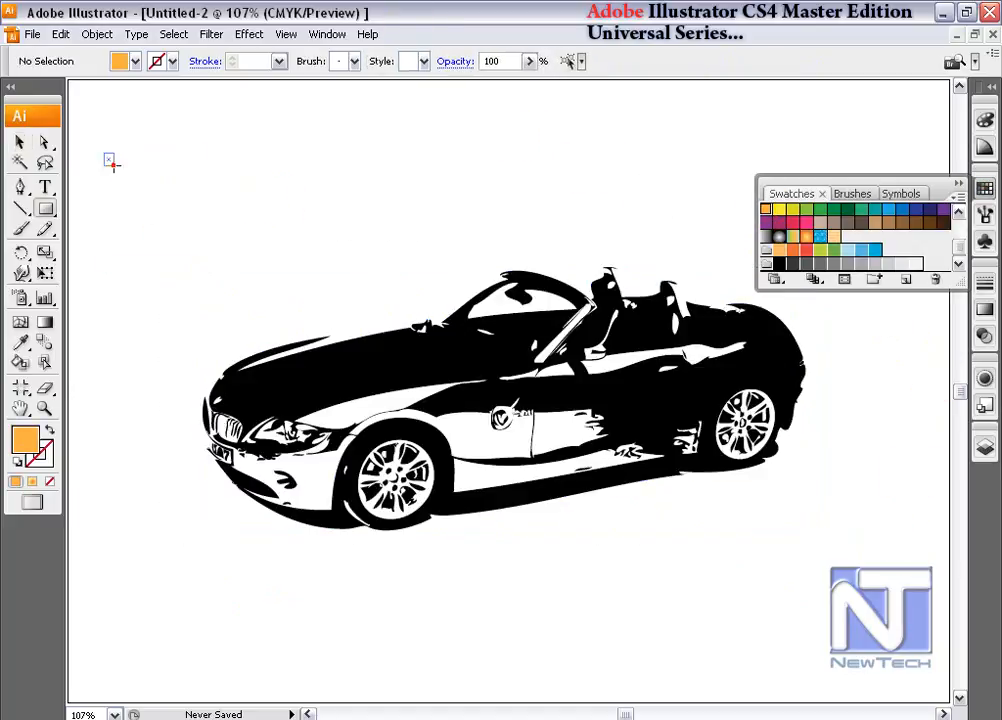
pyautogui.moveTo(108, 160)
pyautogui.mouseDown()
pyautogui.moveTo(885, 707)
pyautogui.moveTo(905, 568)
pyautogui.mouseUp()
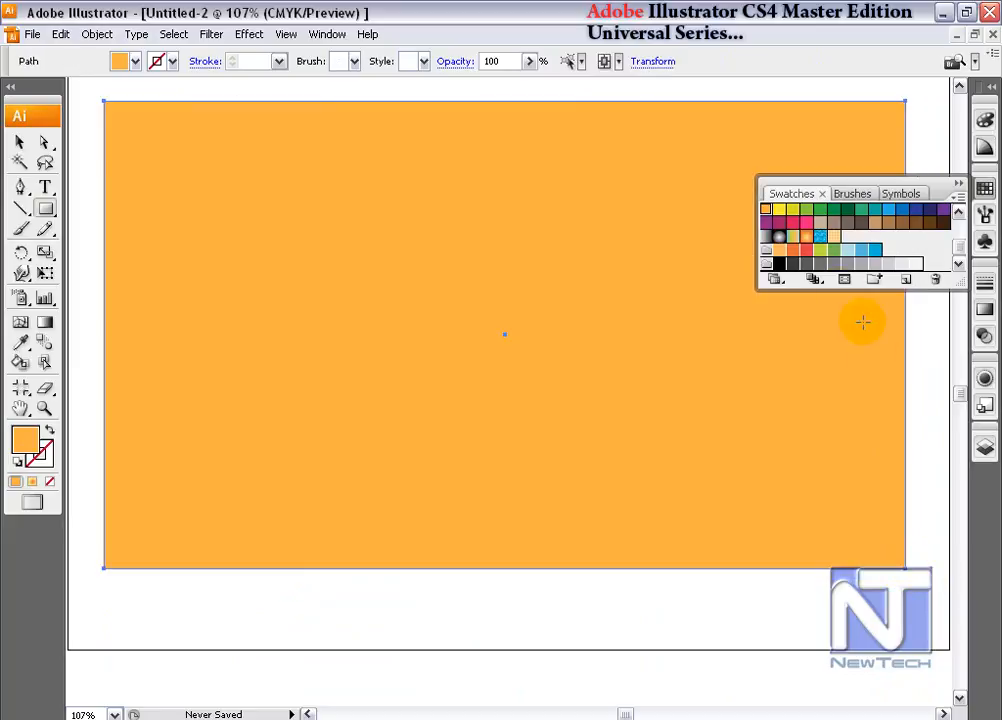
pyautogui.click(805, 211)
pyautogui.click(18, 142)
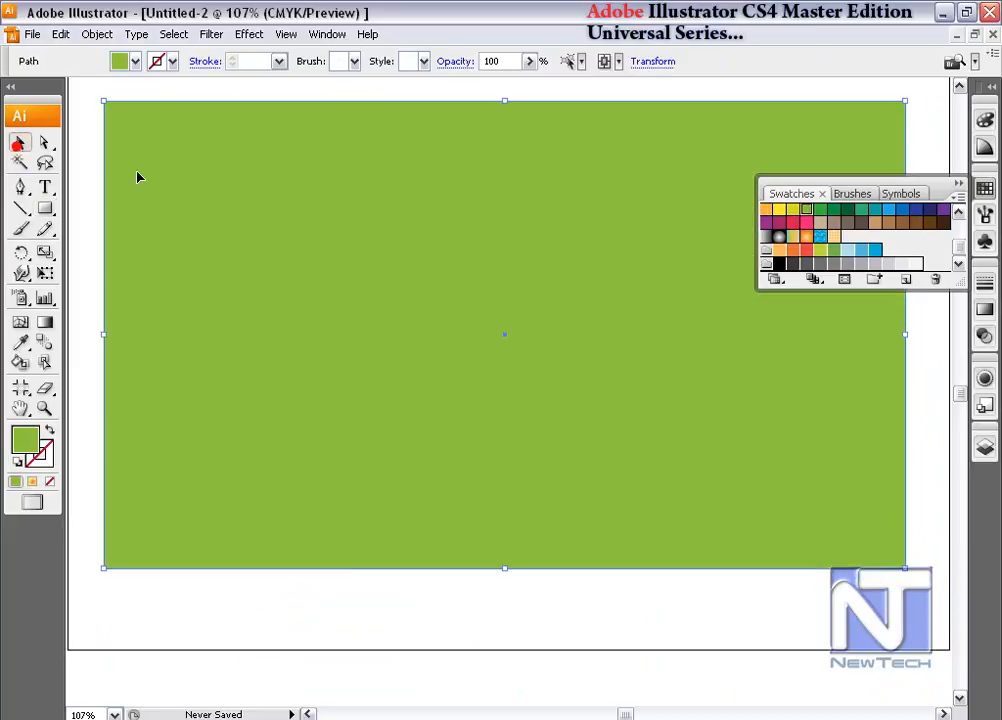
pyautogui.hotkey('ctrl', 'shift', '[')
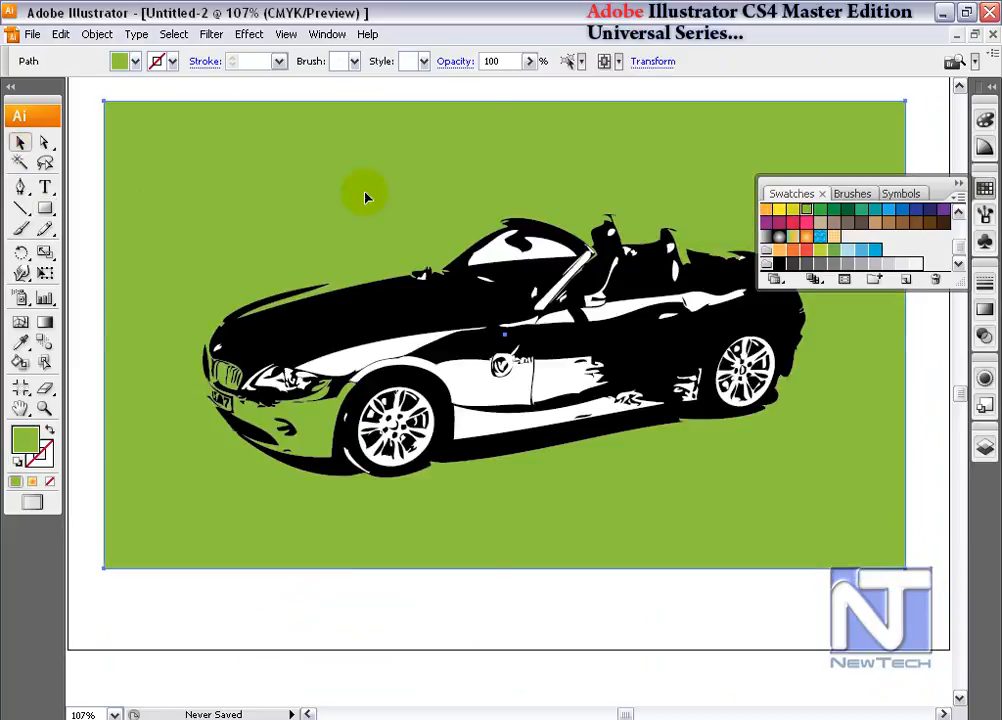
pyautogui.click(959, 185)
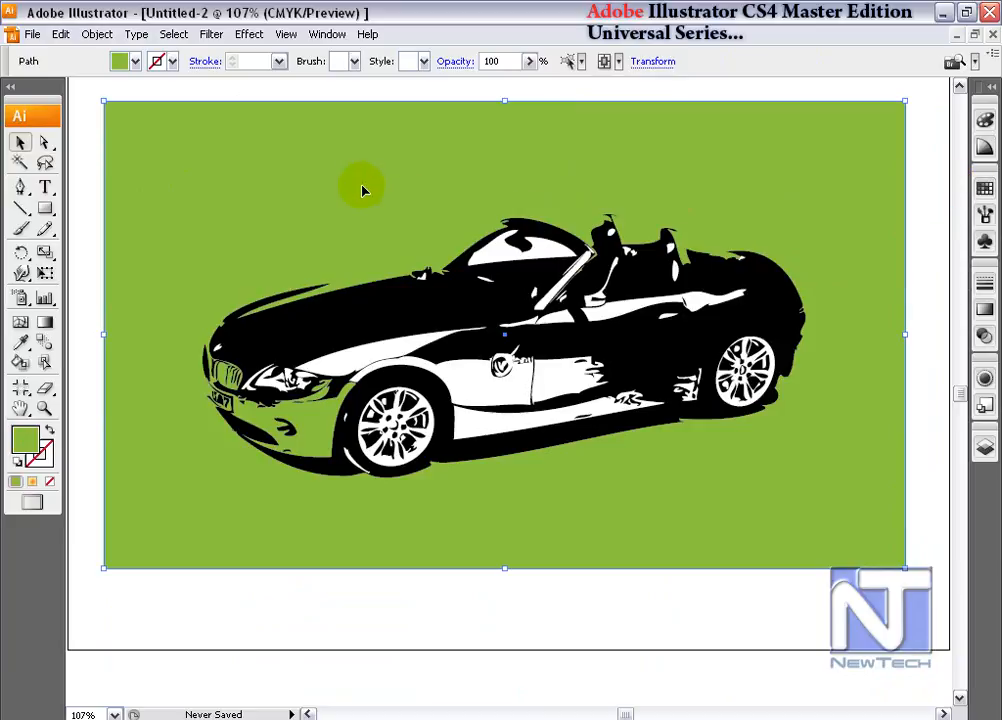
# Step: Select all the white areas of the car with the Magic Wand and delete them
pyautogui.click(20, 162)
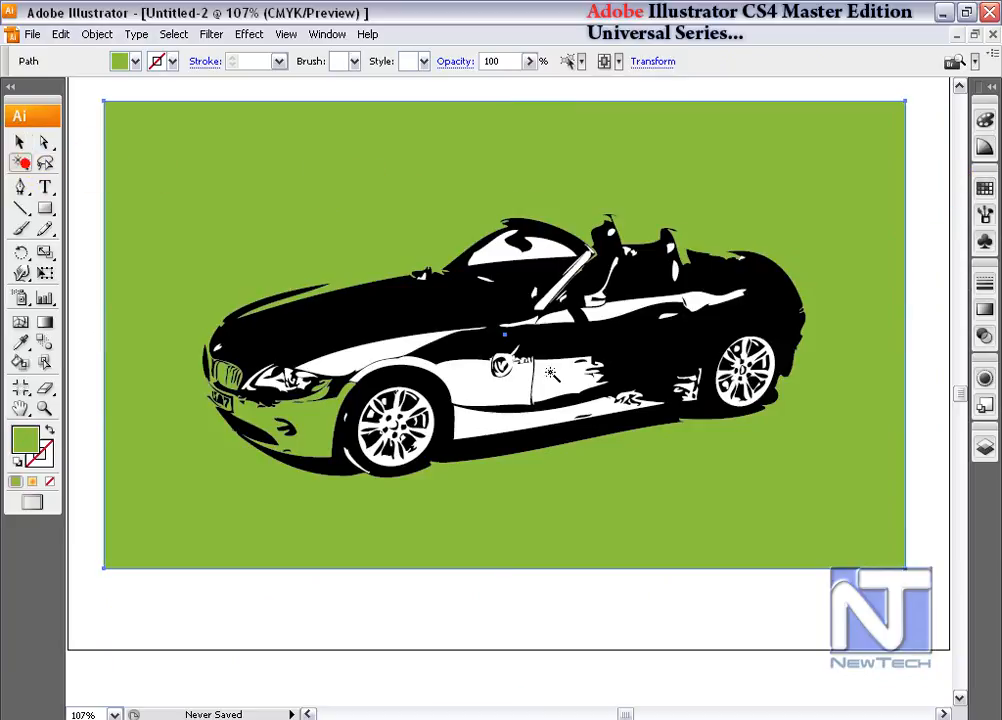
pyautogui.click(505, 378)
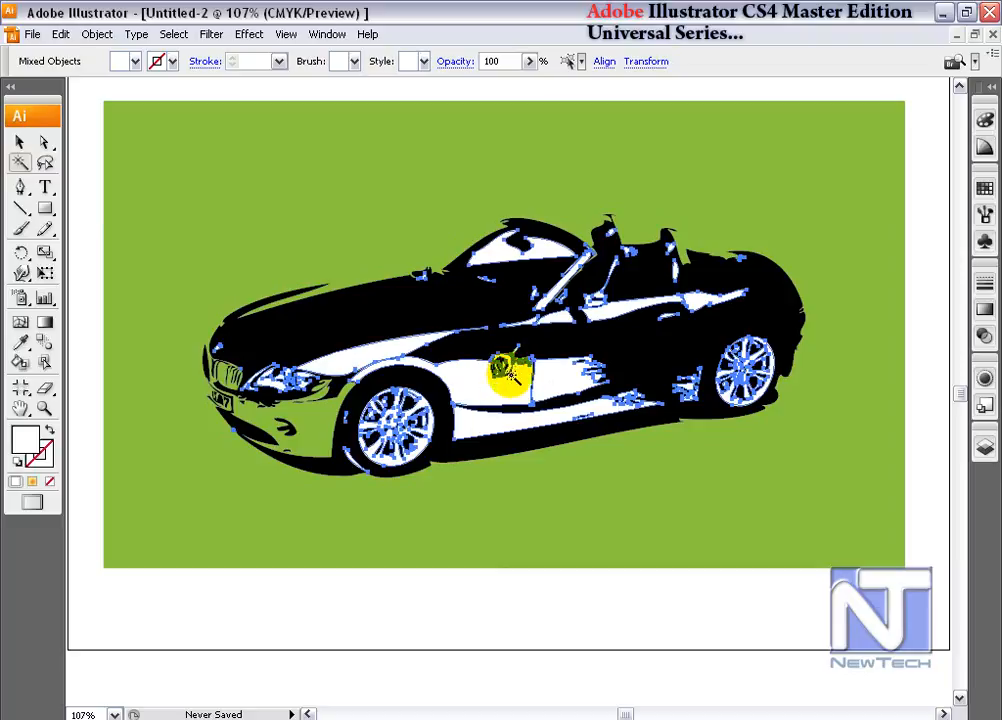
pyautogui.press('Delete')
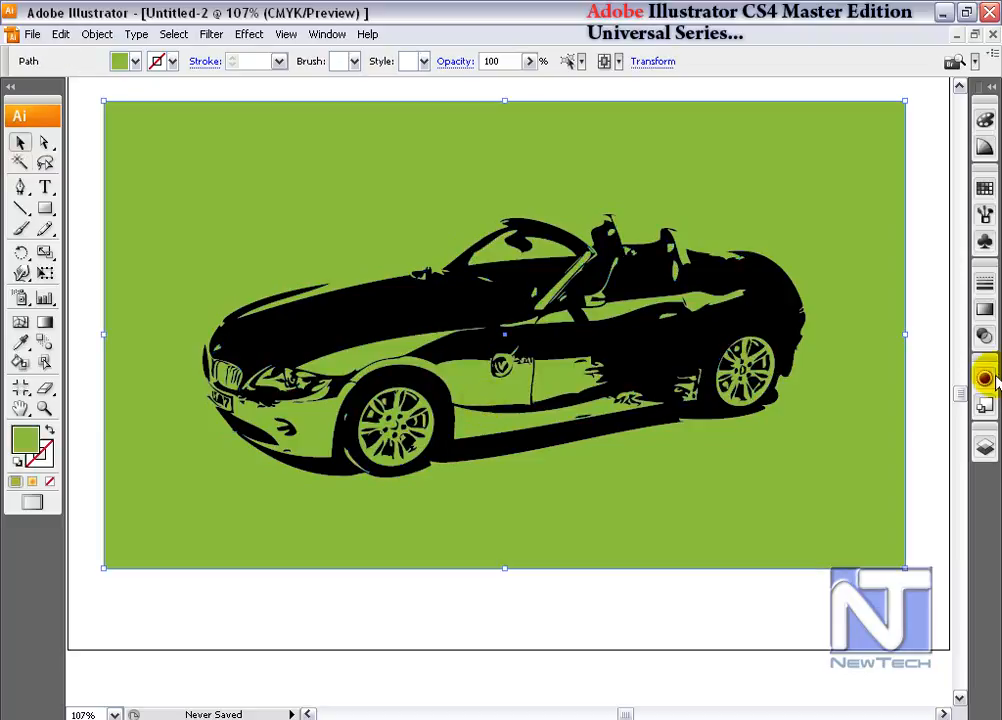
# Step: Fill the background rectangle with a radial yellow-to-orange gradient and redirect it diagonally across the rectangle
pyautogui.click(985, 312)
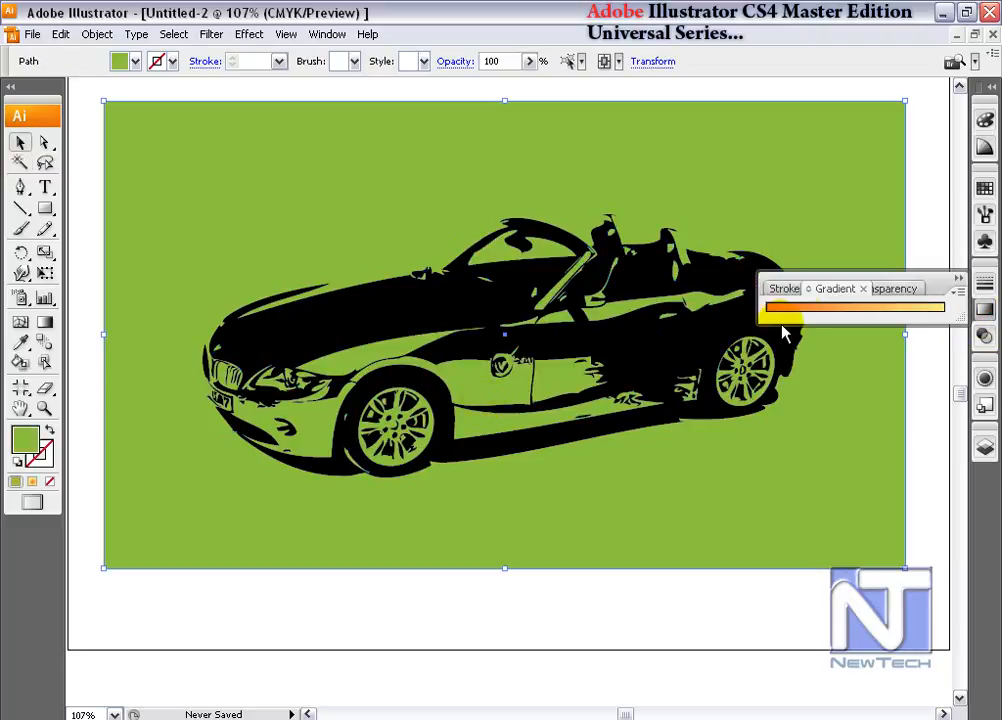
pyautogui.click(818, 310)
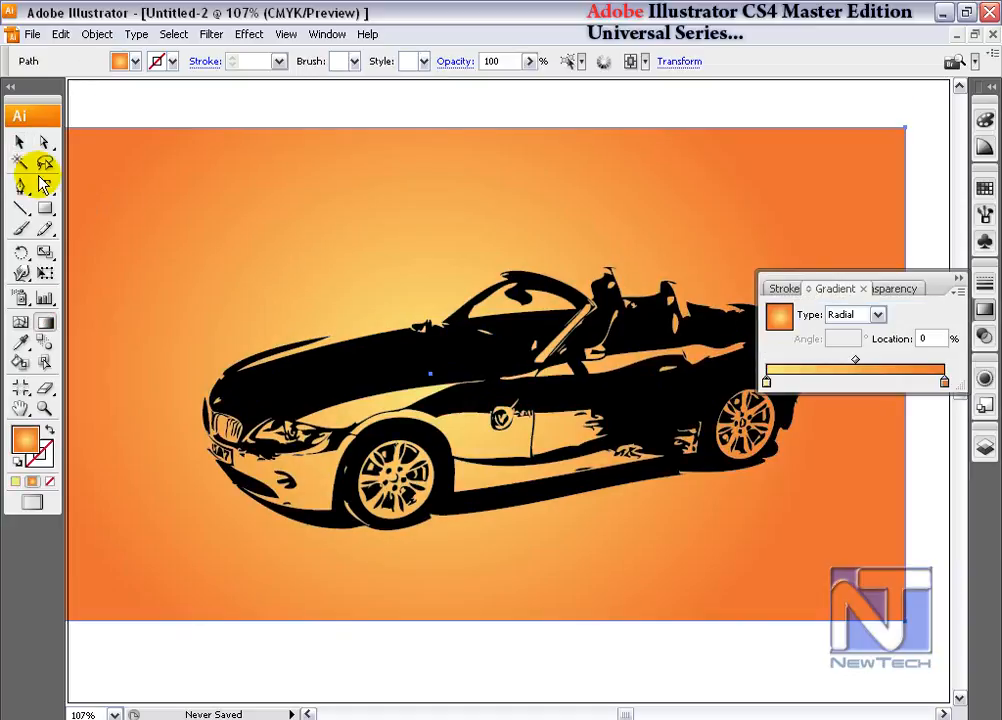
pyautogui.moveTo(410, 332); pyautogui.dragTo(864, 545)
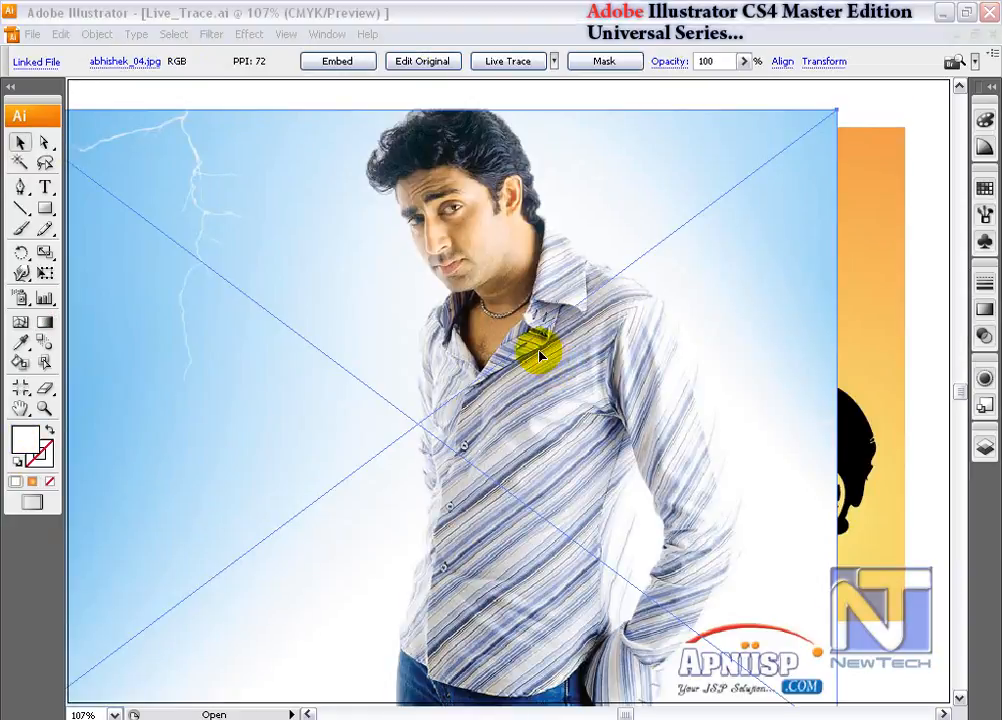
# Step: Trace the linked photo of the man in the striped shirt with default Live Trace and convert it to Live Paint
pyautogui.click(455, 8)
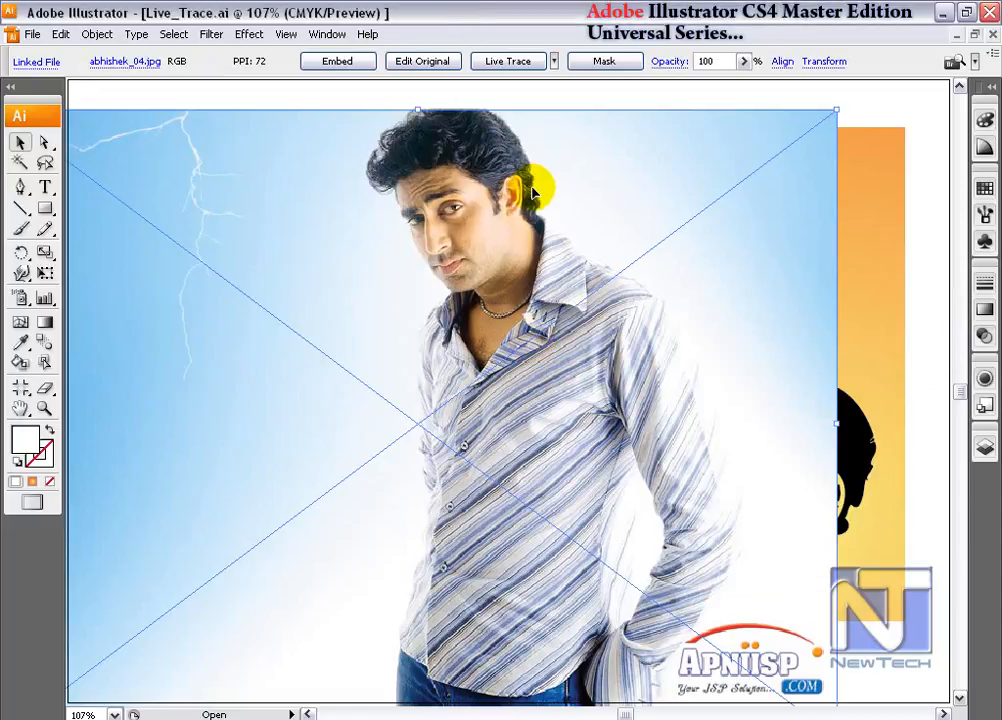
pyautogui.click(553, 62)
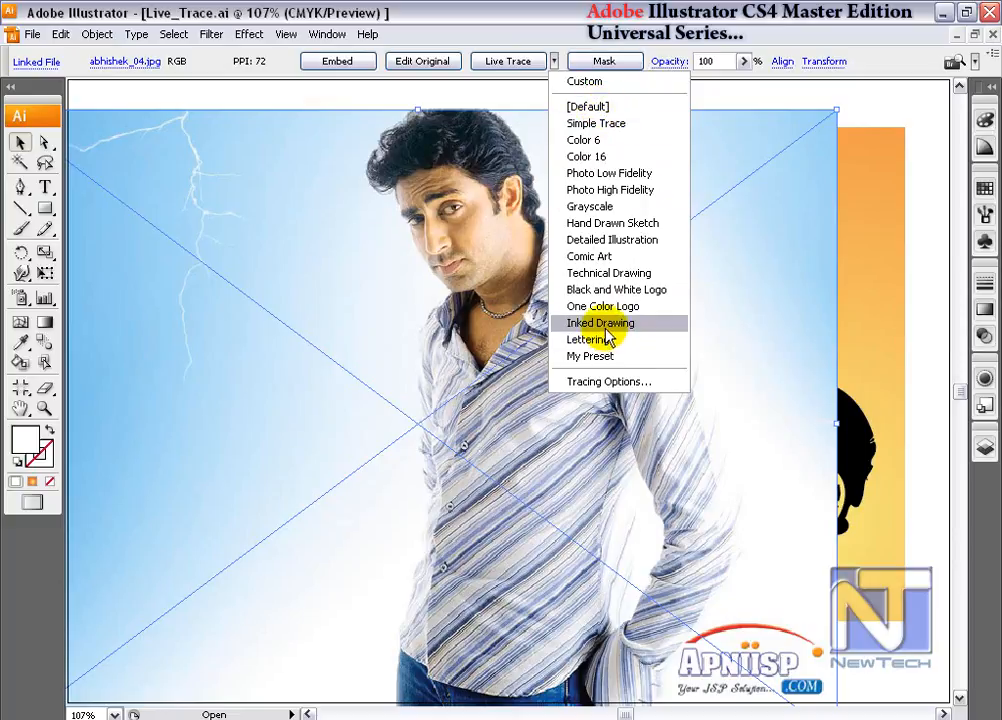
pyautogui.click(533, 63)
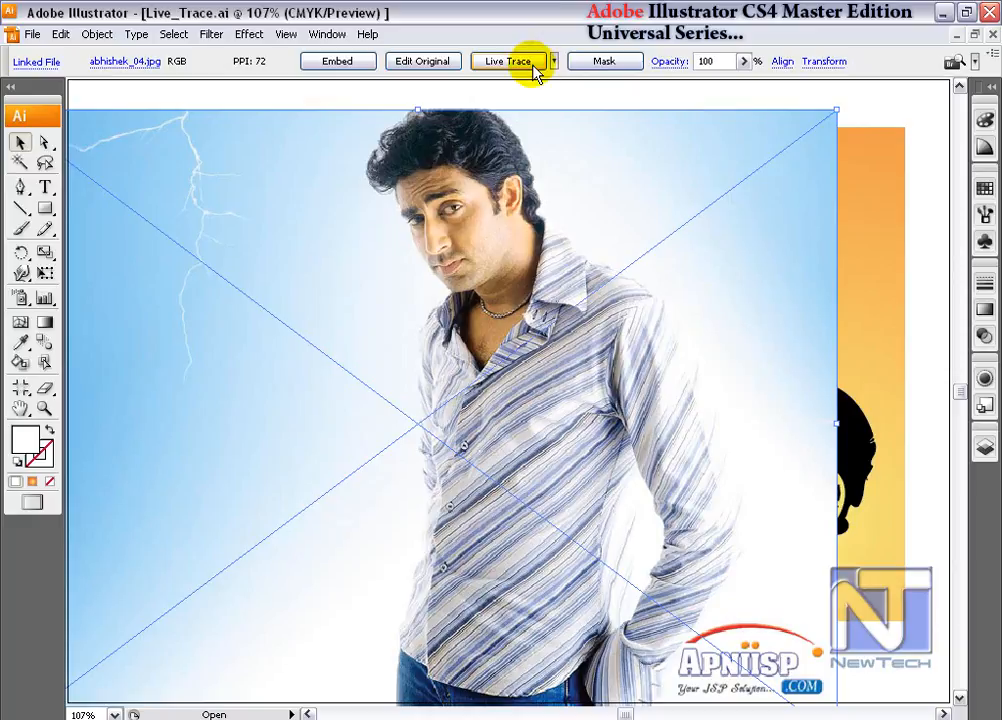
pyautogui.click(525, 62)
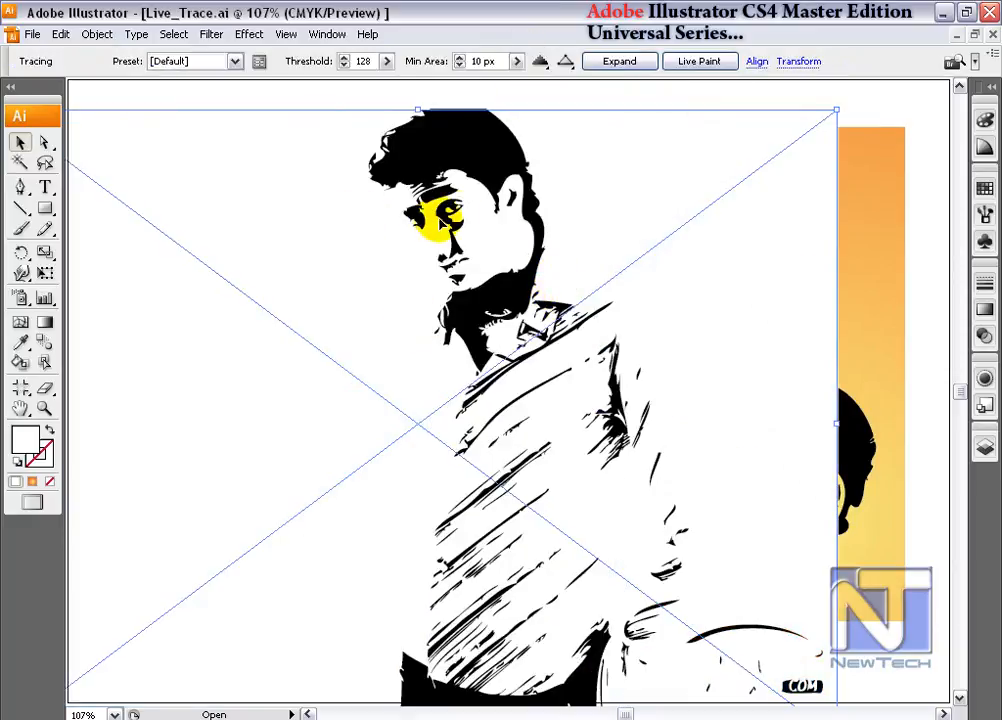
pyautogui.click(703, 64)
# Step: Expand the Live Paint group of the man and delete its white areas using the Magic Wand
pyautogui.click(45, 142)
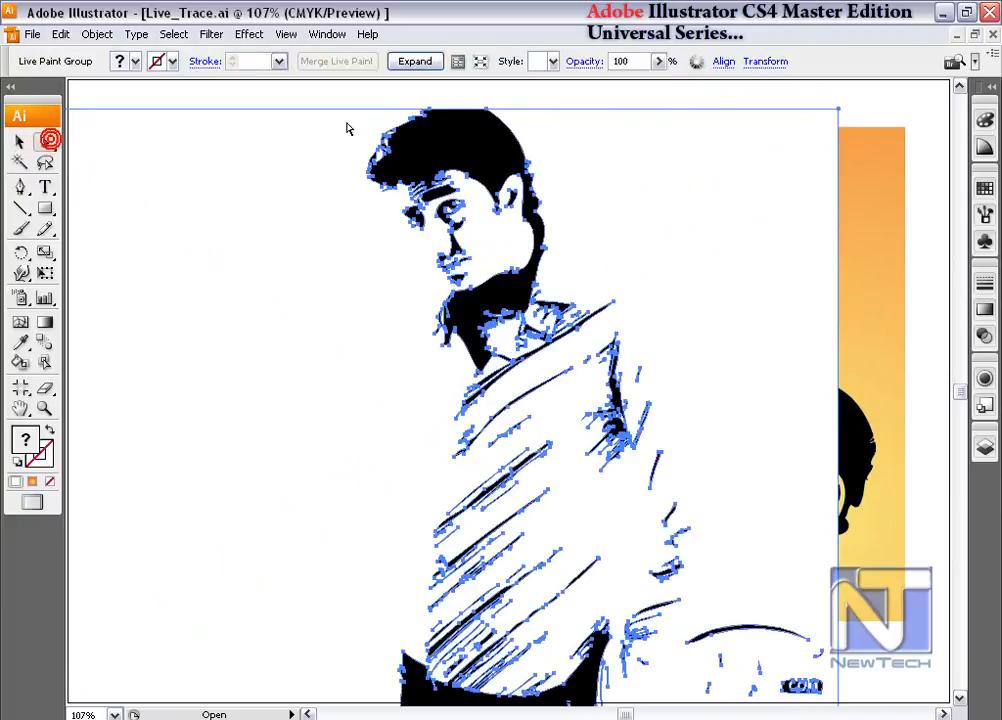
pyautogui.click(338, 88)
pyautogui.click(282, 292)
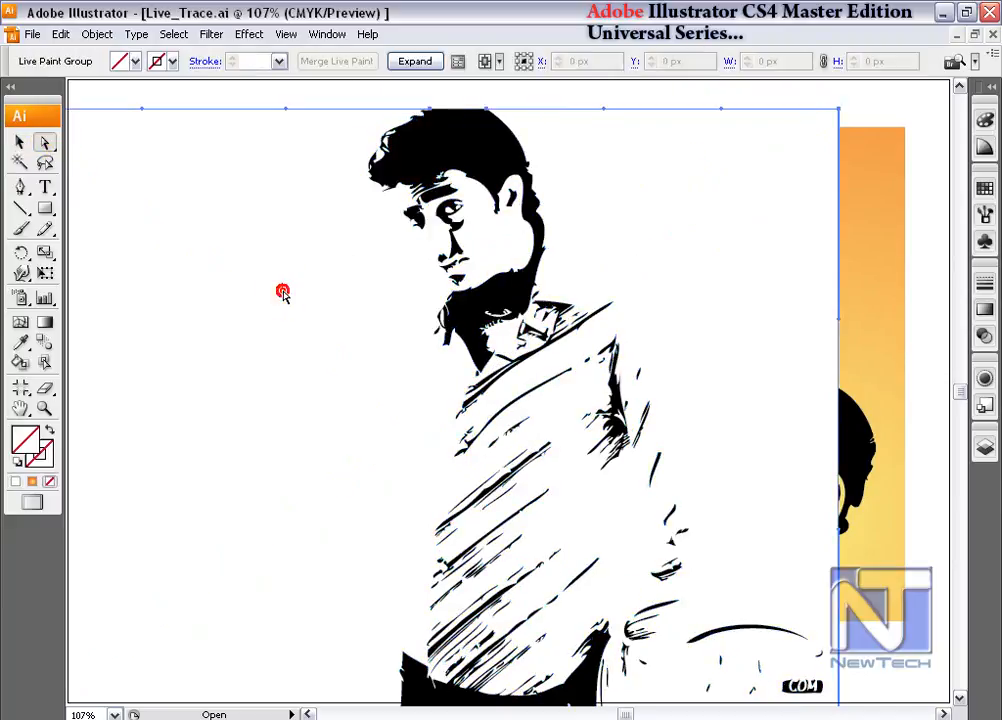
pyautogui.press('y')
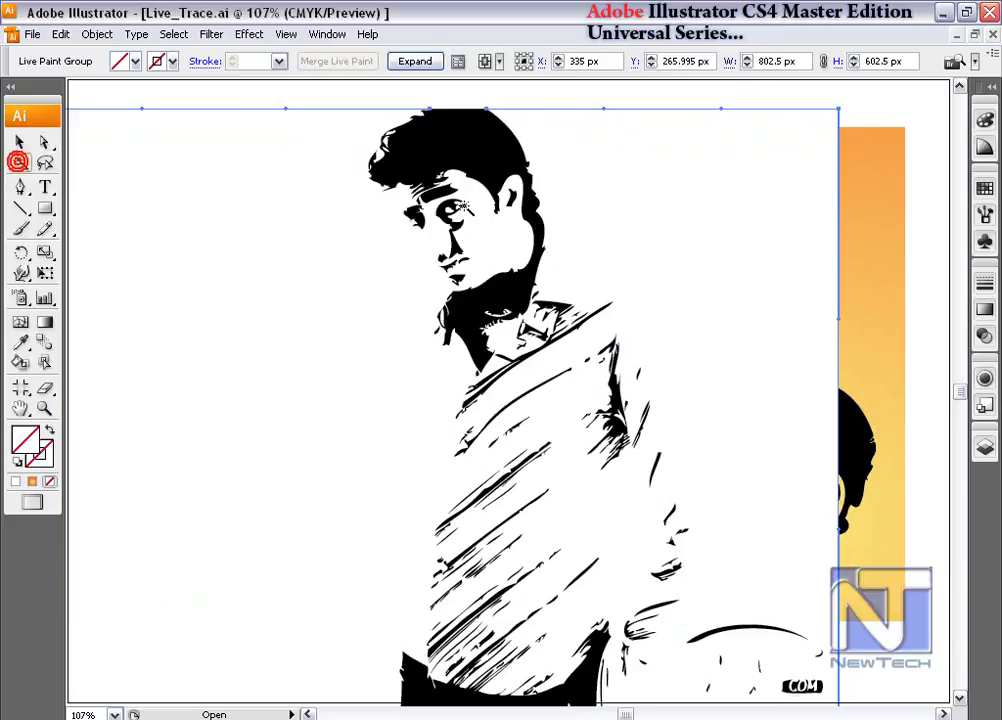
pyautogui.click(413, 62)
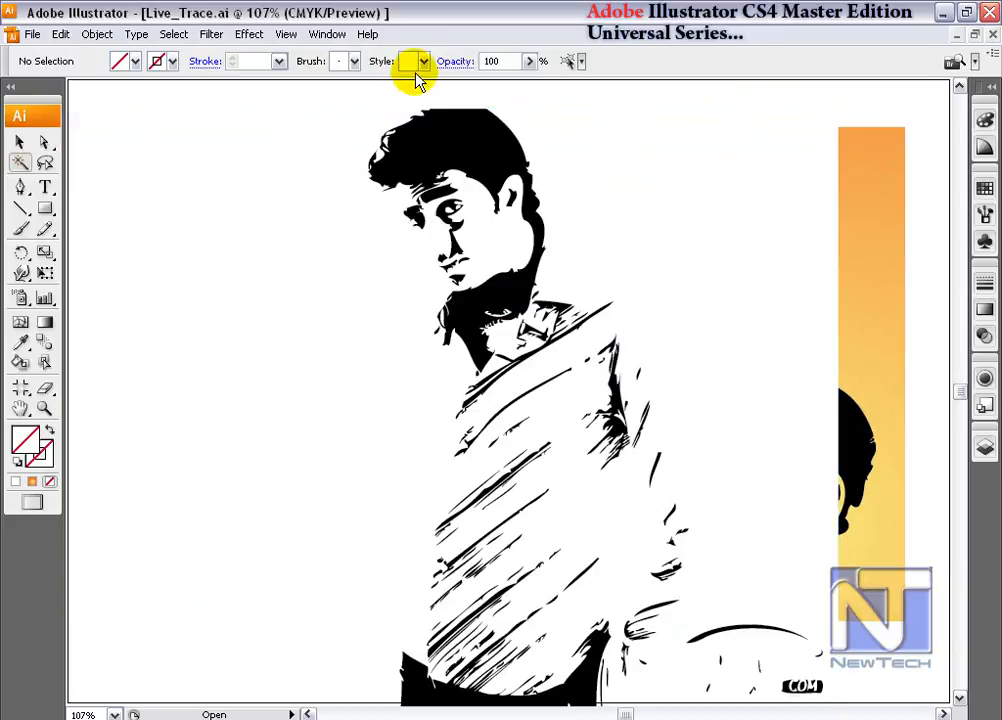
pyautogui.click(320, 315)
pyautogui.press('Delete')
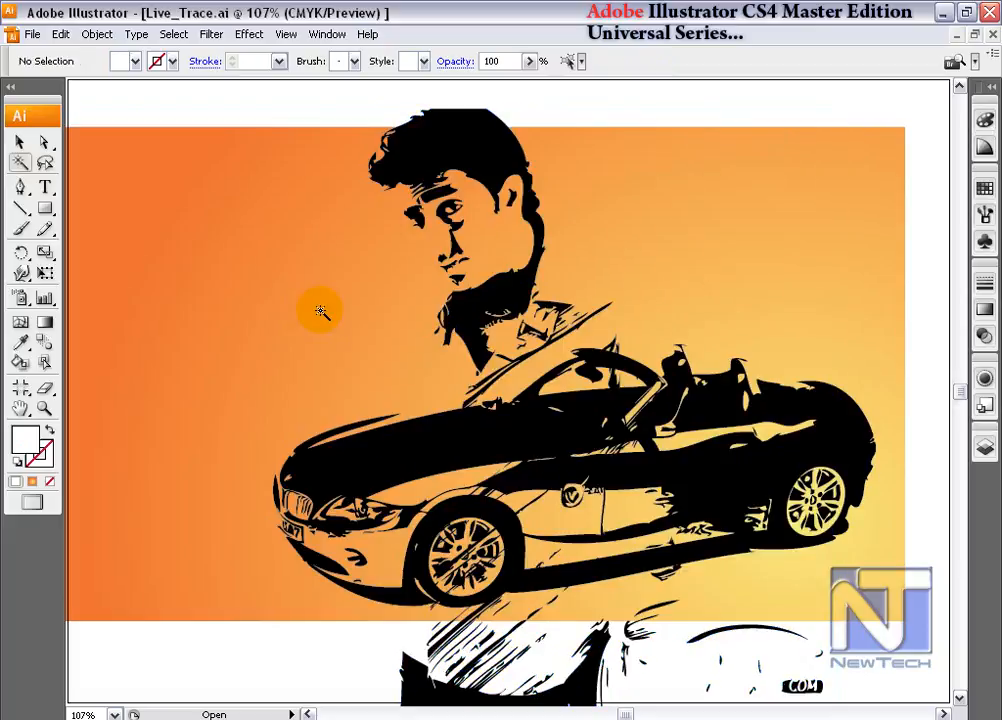
# Step: Select the traced artwork of the man and scale it down
pyautogui.click(21, 144)
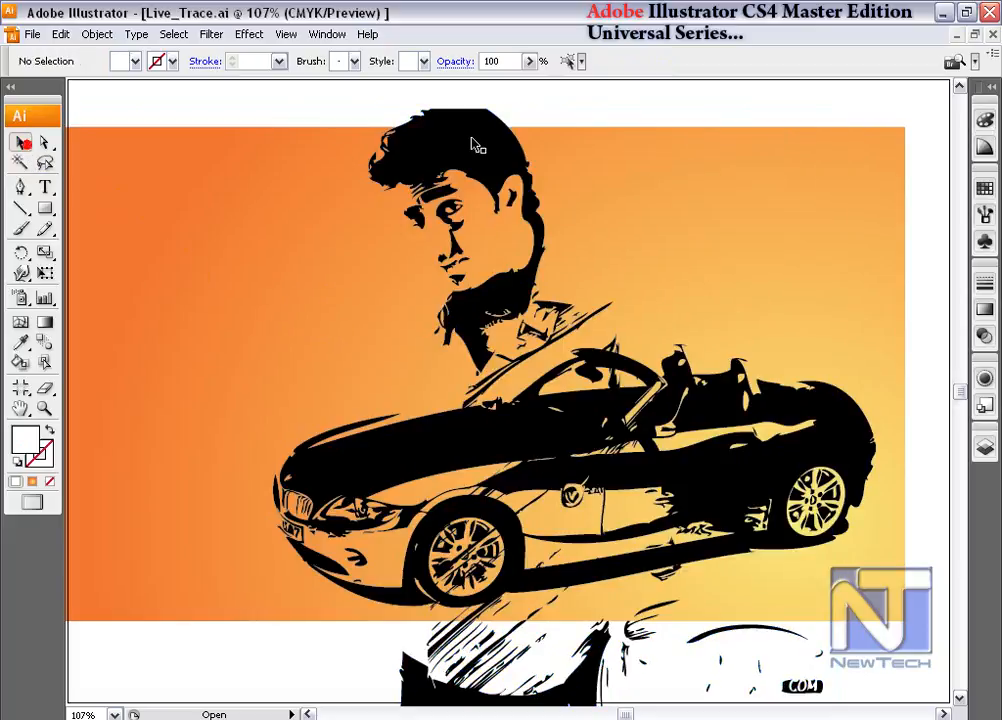
pyautogui.click(474, 153)
pyautogui.moveTo(821, 107)
pyautogui.mouseDown()
pyautogui.moveTo(745, 183)
pyautogui.moveTo(692, 215)
pyautogui.moveTo(724, 181)
pyautogui.mouseUp()
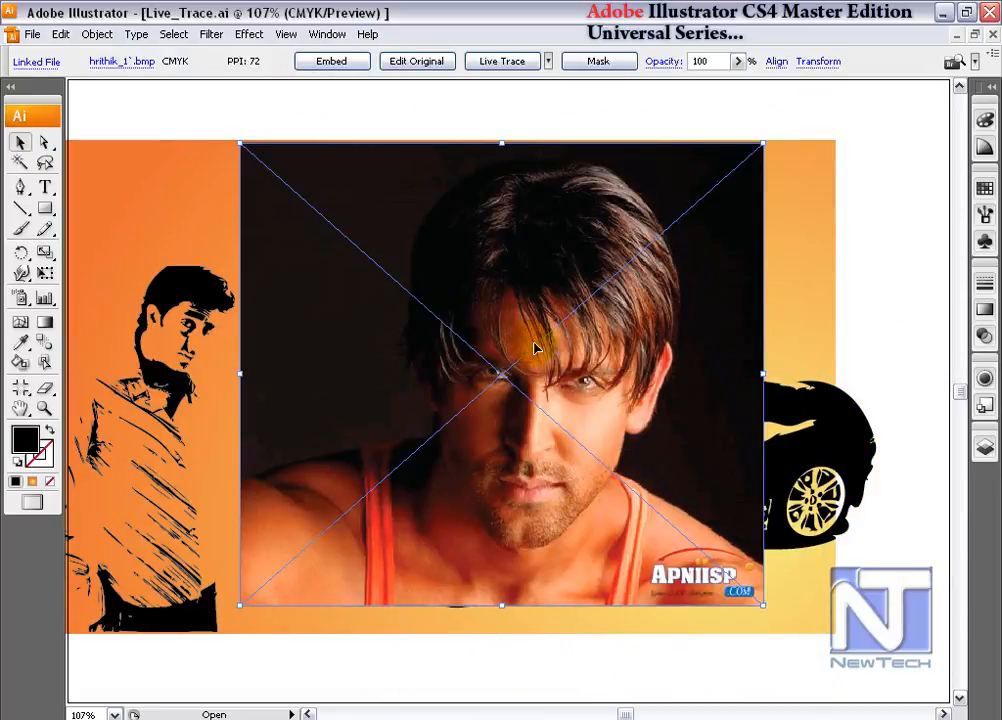
# Step: Trace the dark portrait photo with default Live Trace and expand it through Live Paint into editable paths
pyautogui.click(517, 62)
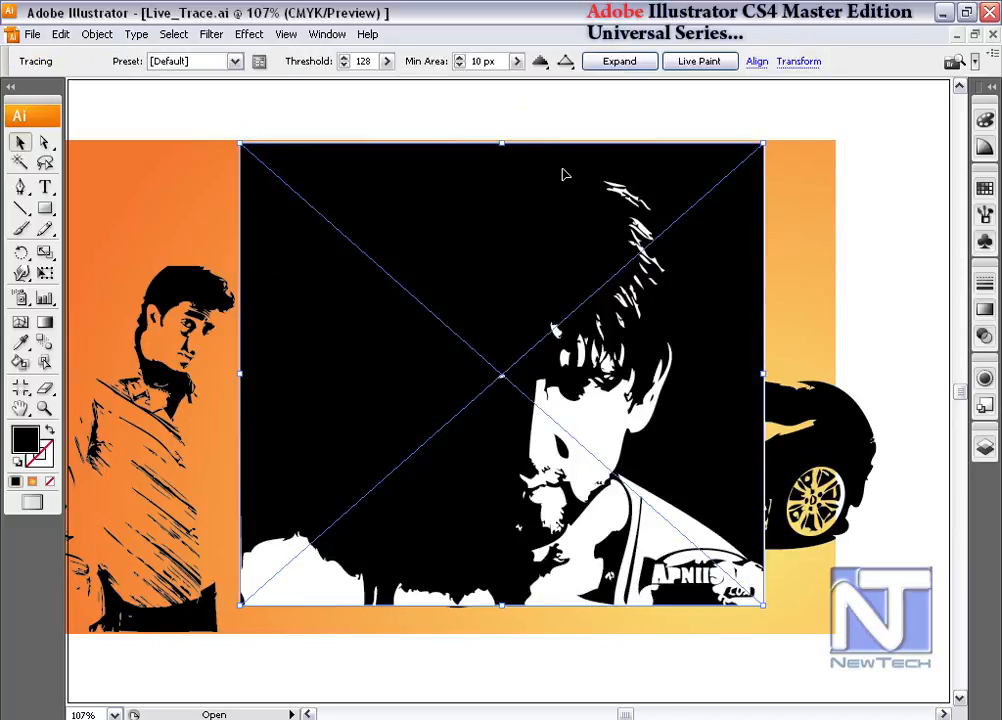
pyautogui.click(700, 61)
pyautogui.click(412, 62)
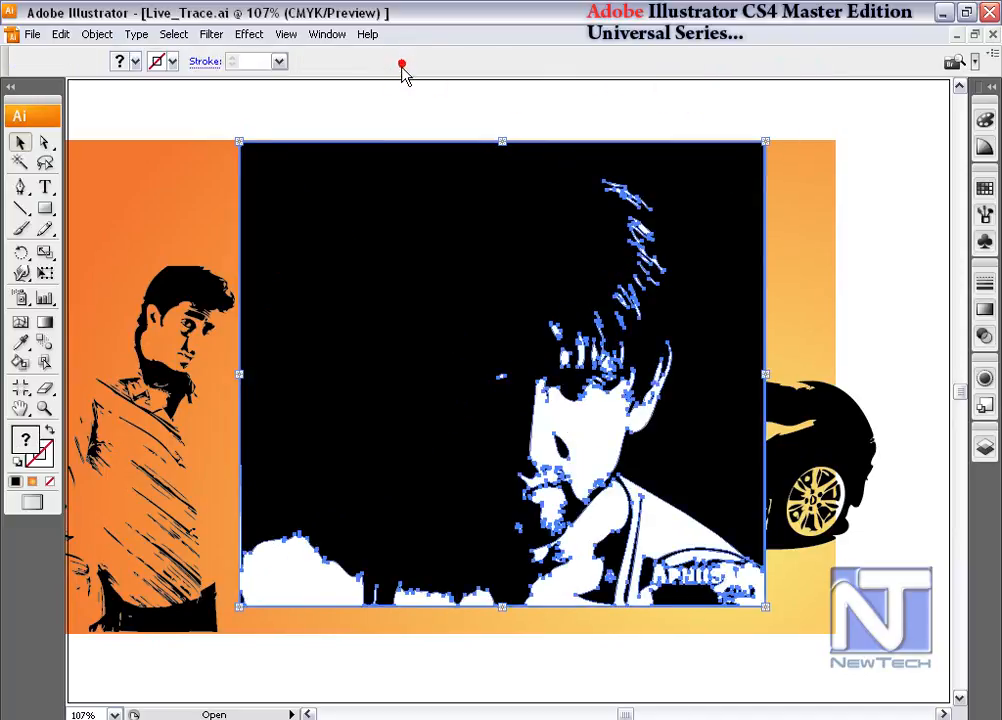
pyautogui.click(45, 142)
pyautogui.click(347, 112)
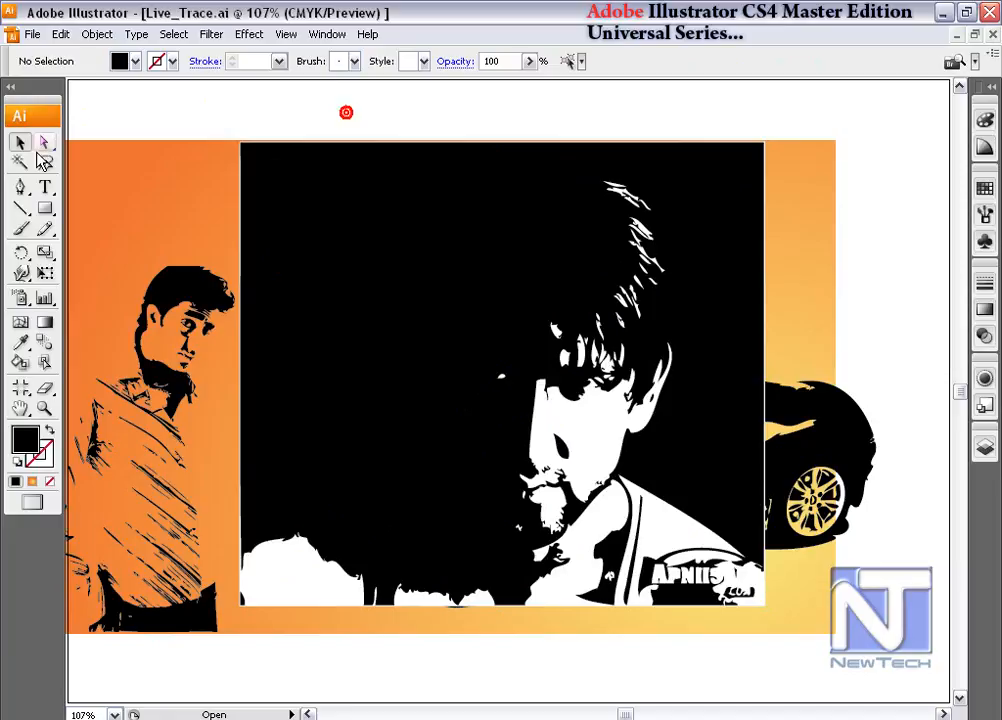
# Step: Delete the black background shape of the traced dark portrait with the Direct Selection tool
pyautogui.click(324, 233)
pyautogui.press('Delete')
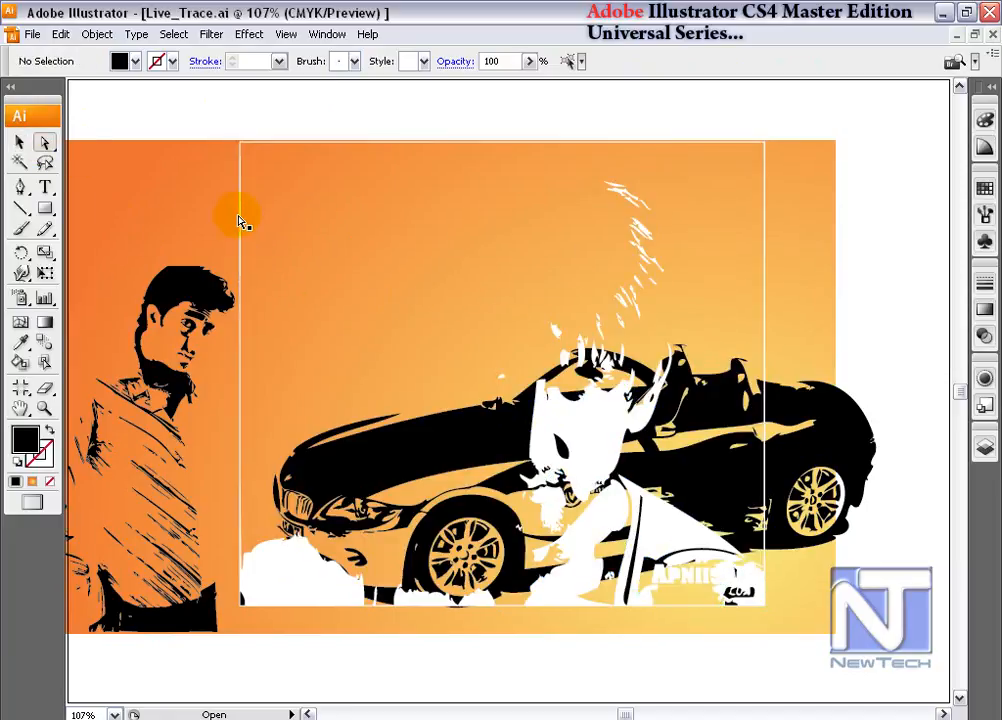
pyautogui.click(240, 221)
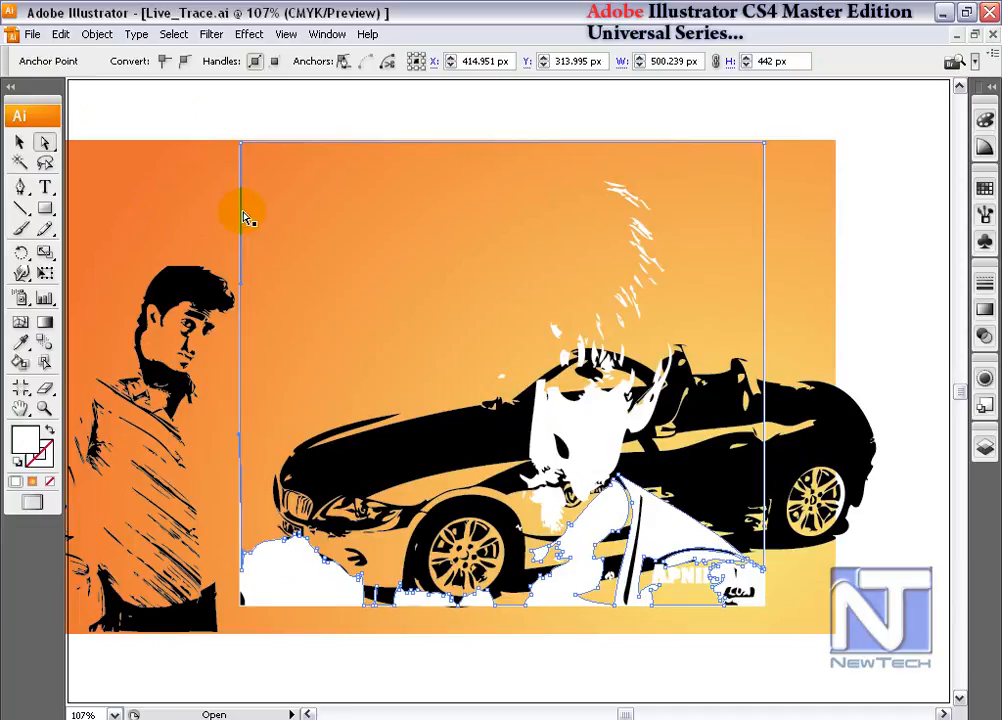
pyautogui.keyDown('alt'); pyautogui.click(243, 214); pyautogui.keyUp('alt')
pyautogui.press('Delete')
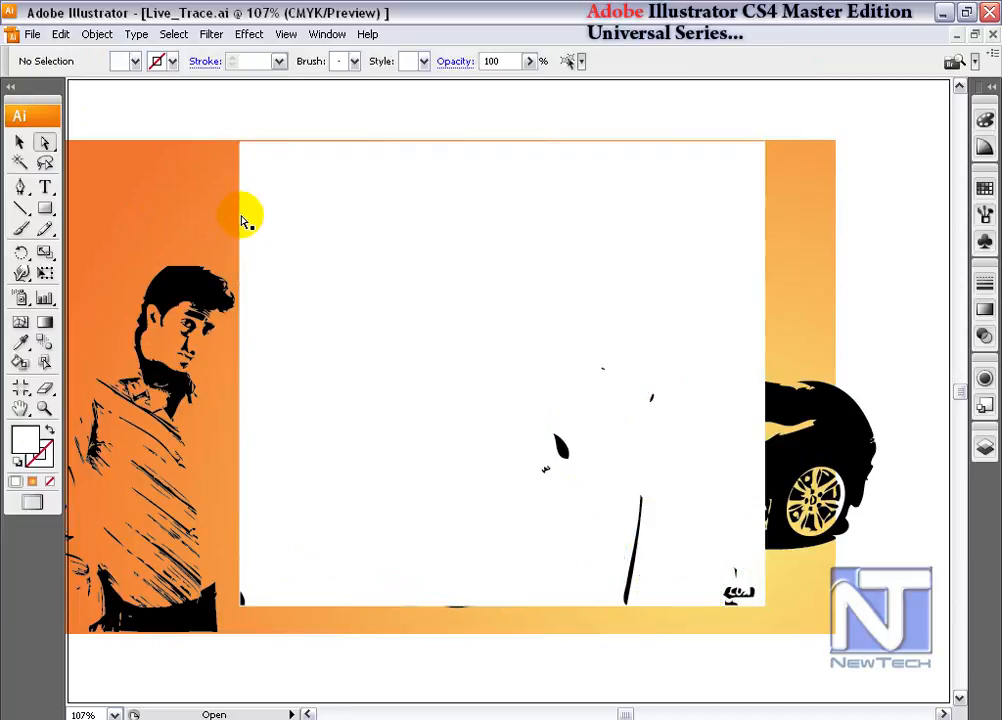
pyautogui.hotkey('ctrl', 'z')
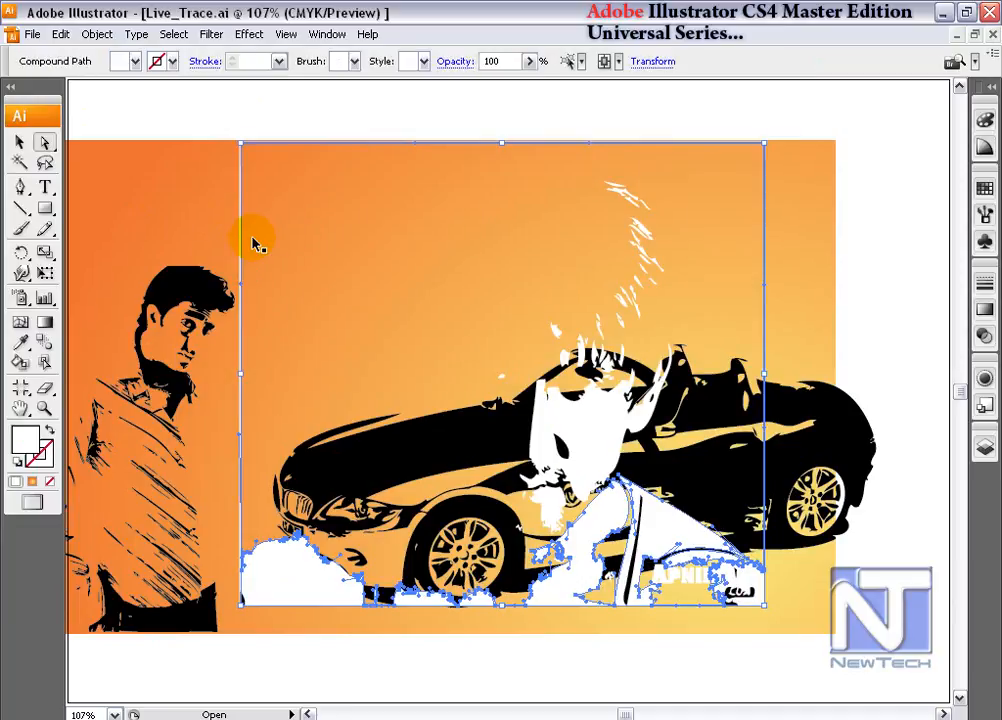
pyautogui.click(137, 34)
pyautogui.moveTo(173, 34)
pyautogui.click(193, 71)
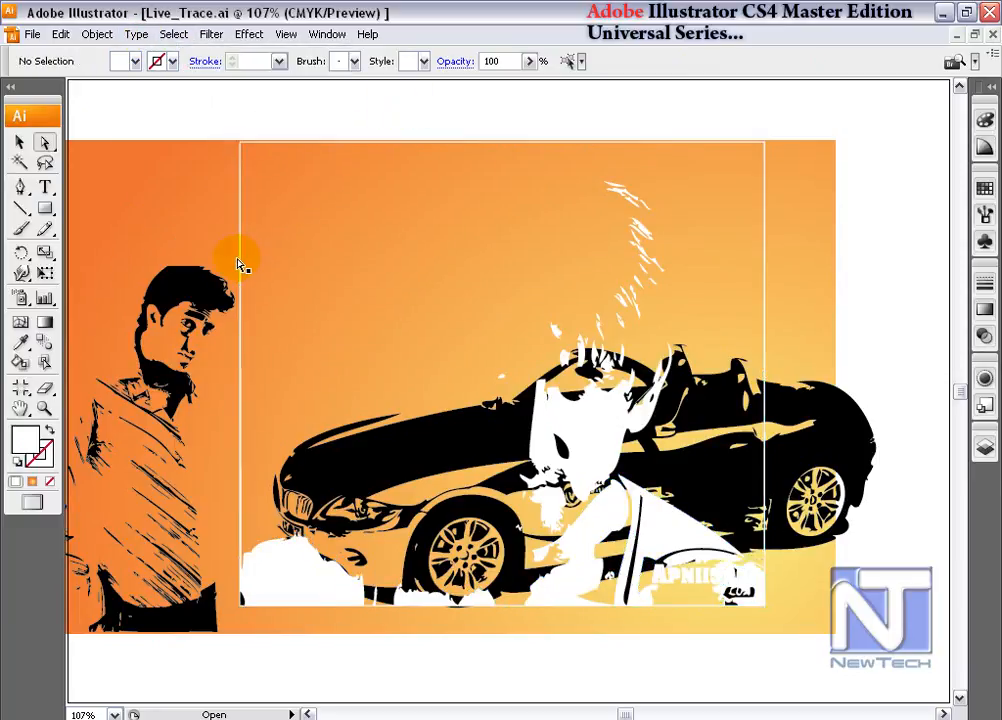
# Step: Delete the white rectangular outline and the connected white clothing areas of the dark portrait trace together
pyautogui.click(241, 262)
pyautogui.press('Delete')
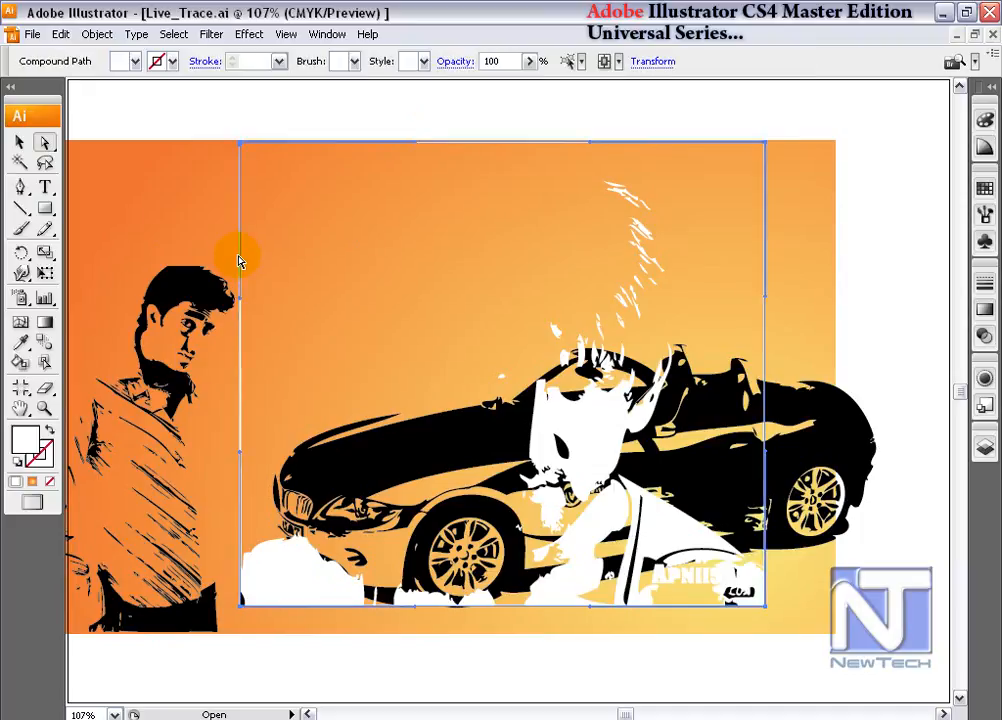
pyautogui.click(238, 332)
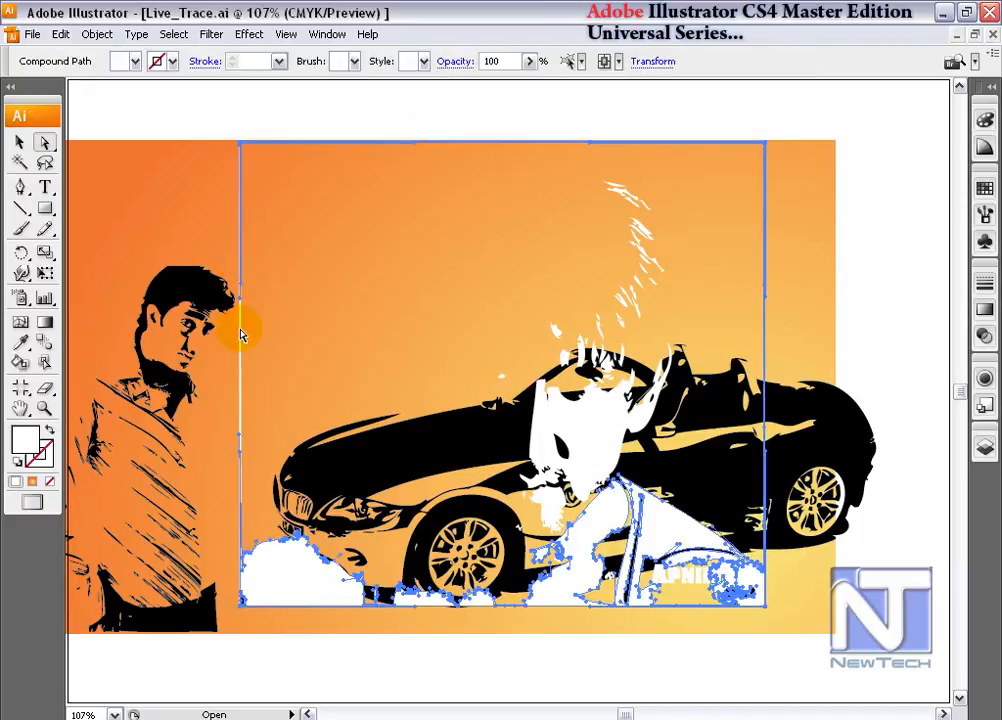
pyautogui.press('Delete')
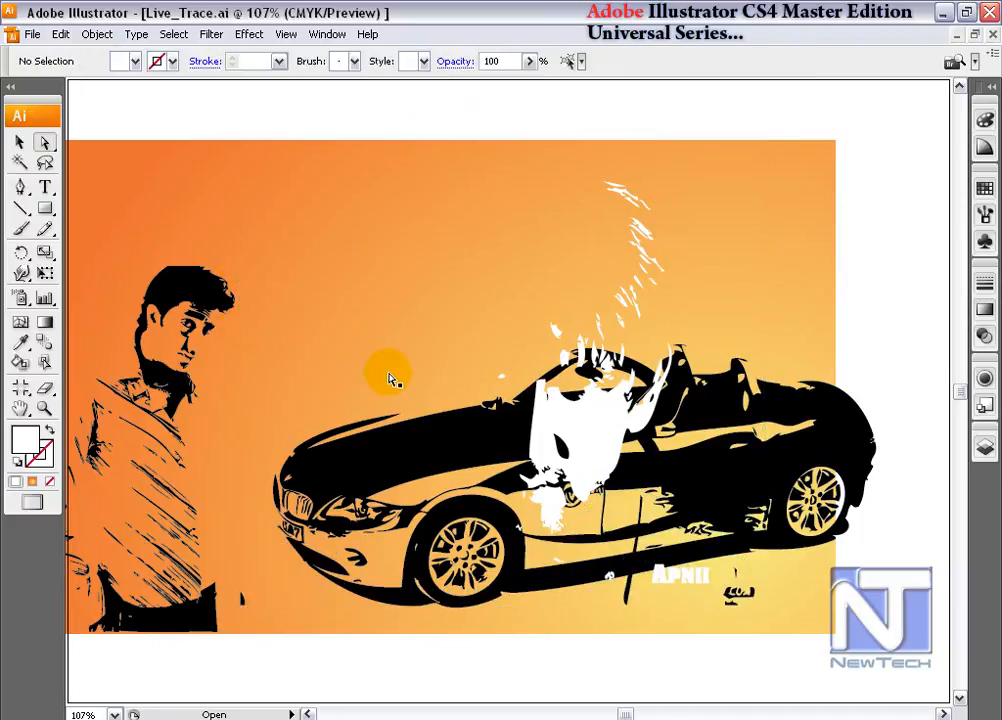
# Step: Move the white portrait artwork clear of the car and delete the watermark remnants near its lower corner
pyautogui.click(18, 143)
pyautogui.moveTo(596, 440); pyautogui.dragTo(827, 168)
pyautogui.moveTo(467, 329); pyautogui.dragTo(264, 331)
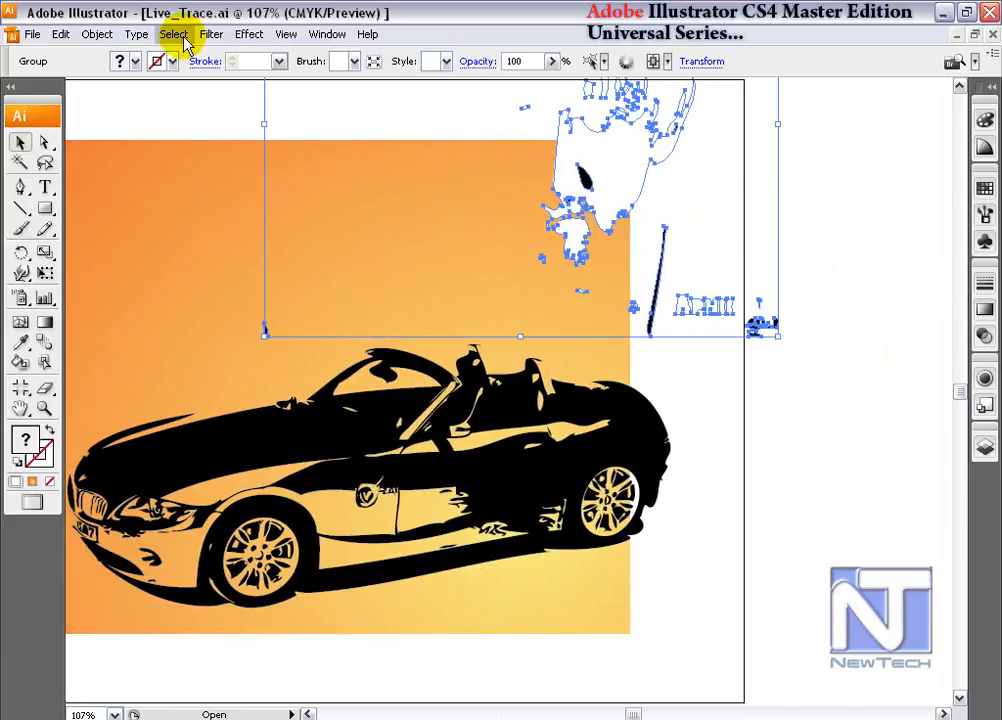
pyautogui.click(45, 142)
pyautogui.moveTo(822, 358); pyautogui.dragTo(671, 295)
pyautogui.press('Delete')
# Step: Place the white portrait artwork beside the man in the striped shirt and set its opacity to 30%
pyautogui.click(19, 142)
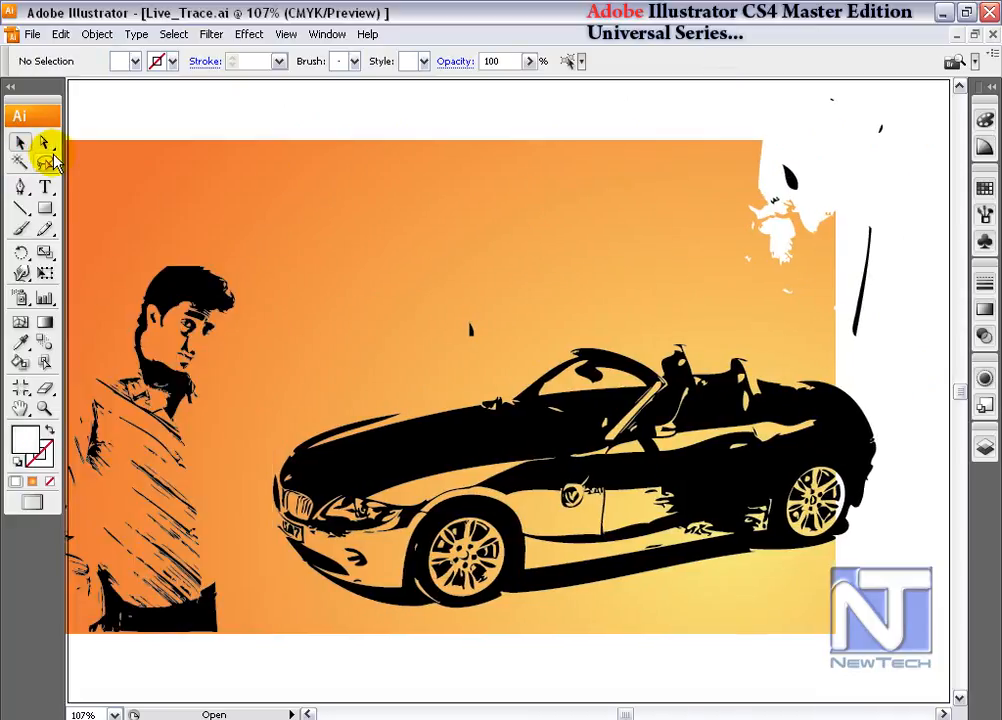
pyautogui.moveTo(831, 149)
pyautogui.mouseDown()
pyautogui.moveTo(326, 463)
pyautogui.moveTo(272, 458)
pyautogui.mouseUp()
pyautogui.click(985, 336)
pyautogui.click(983, 311)
pyautogui.click(900, 289)
pyautogui.click(884, 312)
pyautogui.write('3')
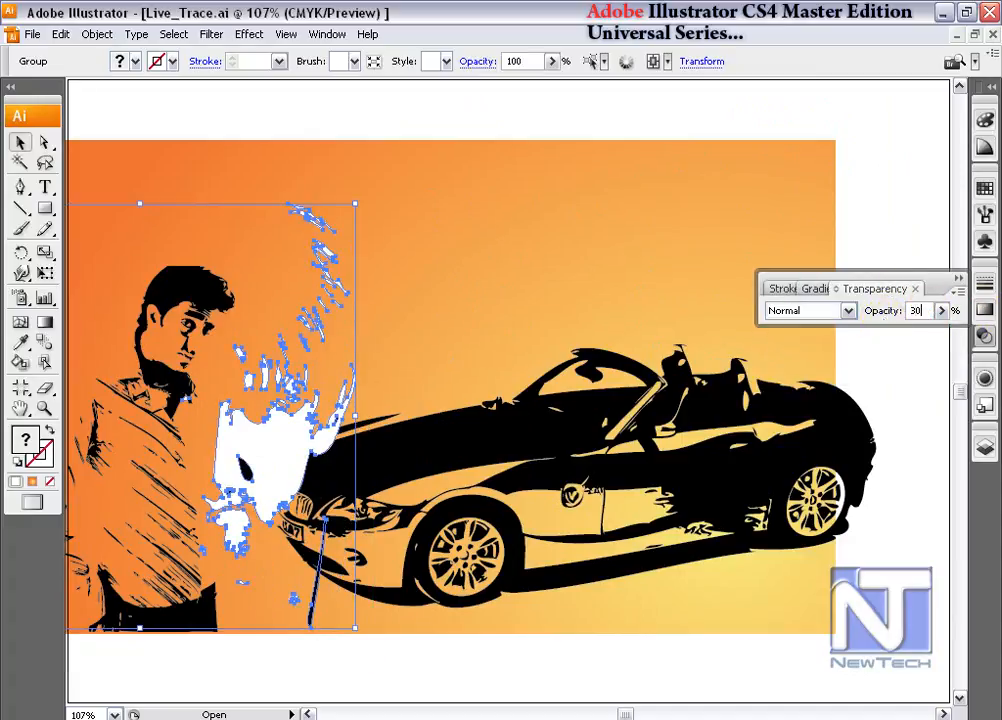
pyautogui.write('0')
pyautogui.click(449, 143)
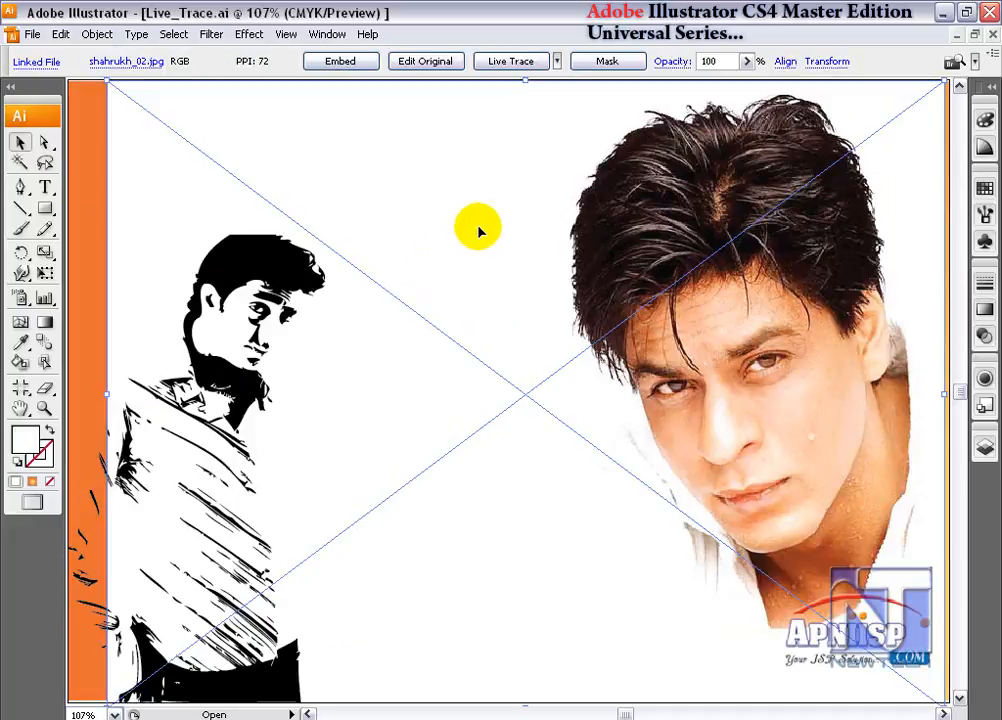
# Step: Embed the placed colour portrait photo and convert it into editable paths with default Live Trace, Live Paint and Expand
pyautogui.click(347, 61)
pyautogui.click(520, 62)
pyautogui.click(697, 62)
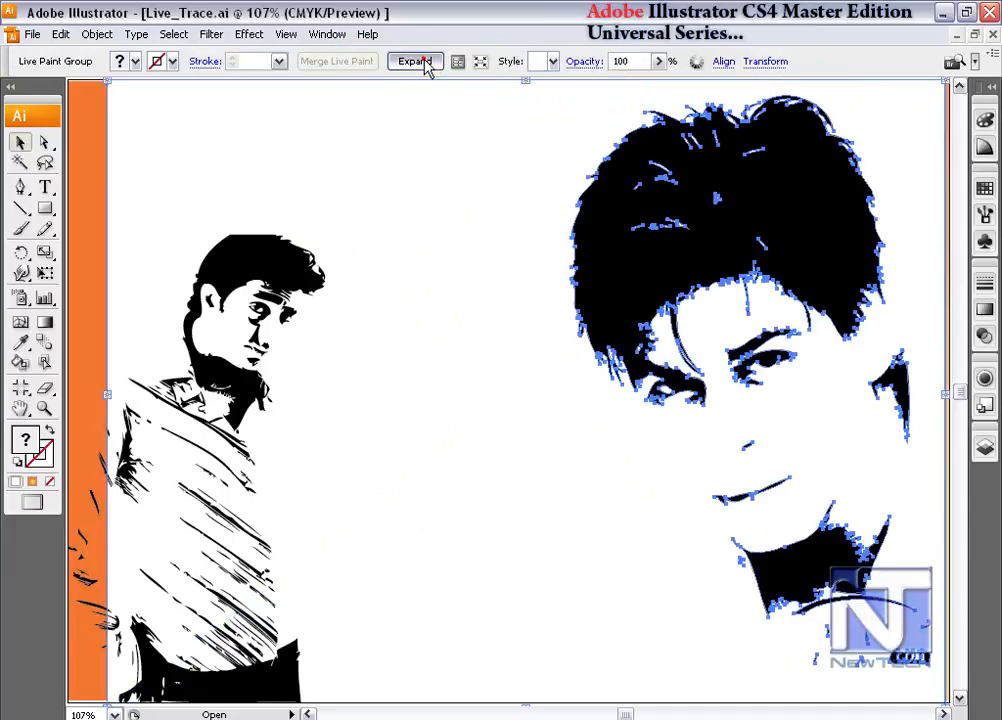
pyautogui.click(418, 62)
# Step: Delete the large white background area of the new portrait trace with the Direct Selection tool
pyautogui.click(45, 142)
pyautogui.click(94, 160)
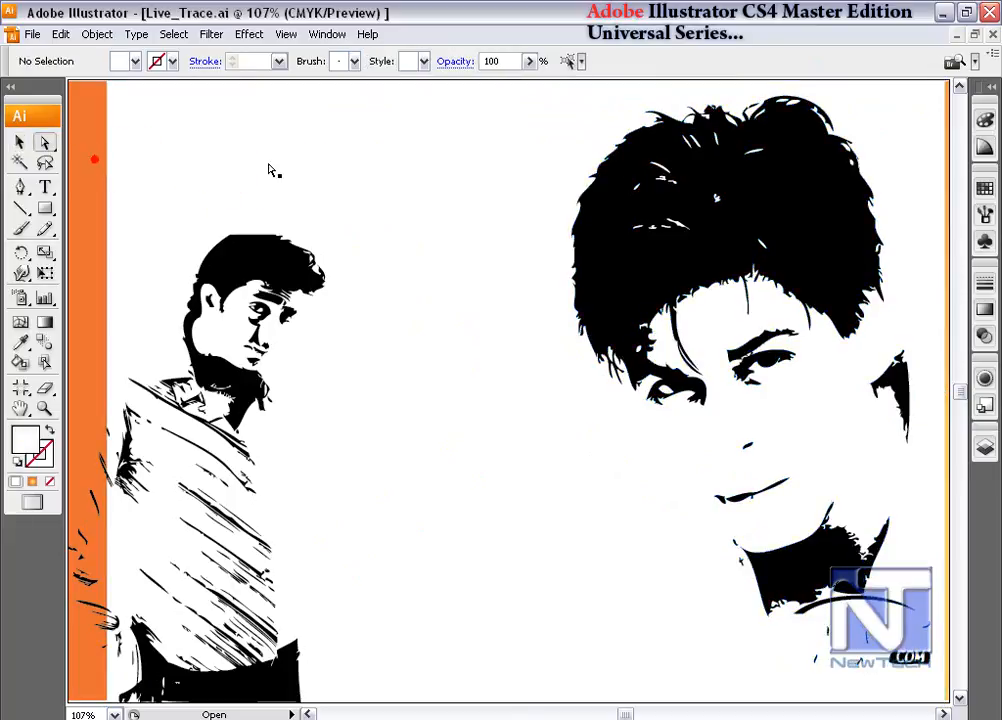
pyautogui.click(296, 167)
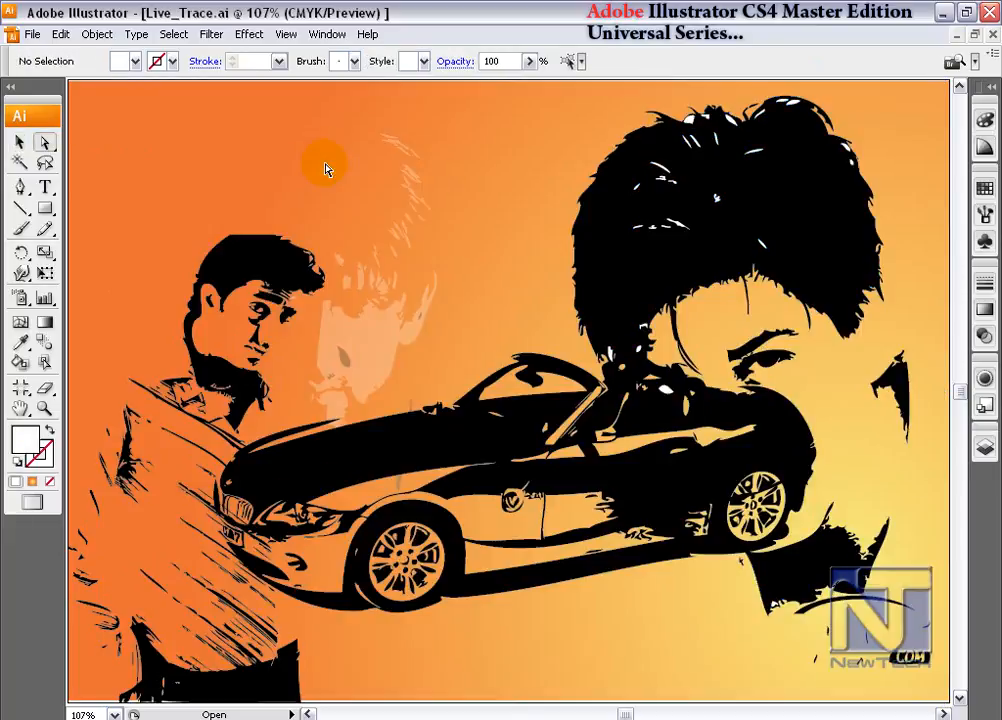
pyautogui.click(418, 235)
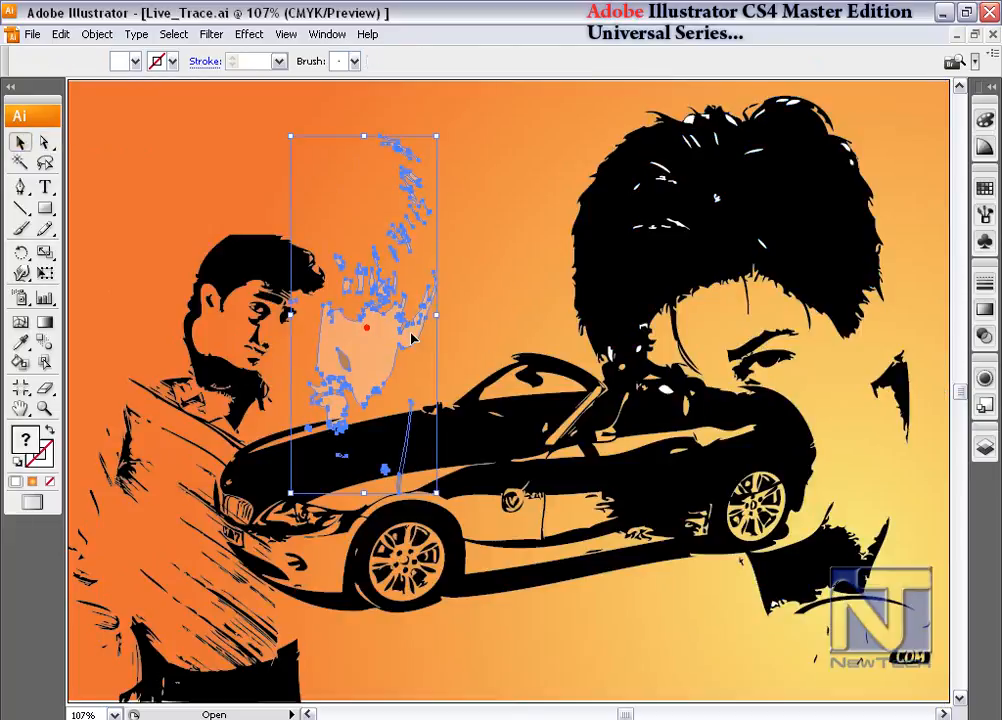
pyautogui.click(503, 298)
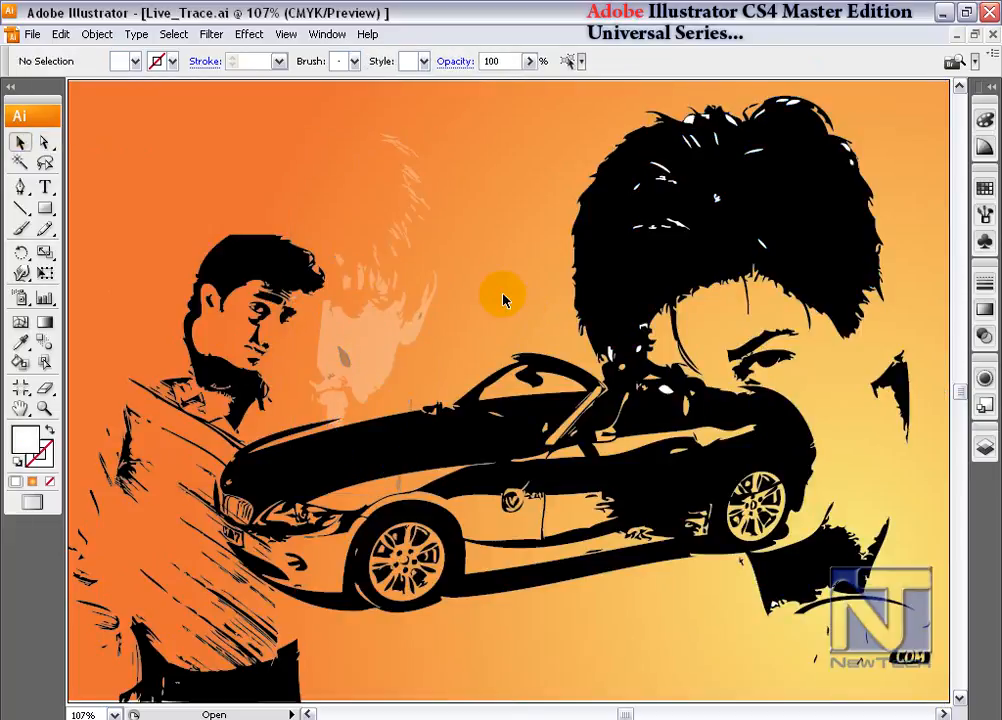
# Step: Select the remaining white highlights in the new portrait's hair with the Magic Wand and delete them
pyautogui.click(21, 163)
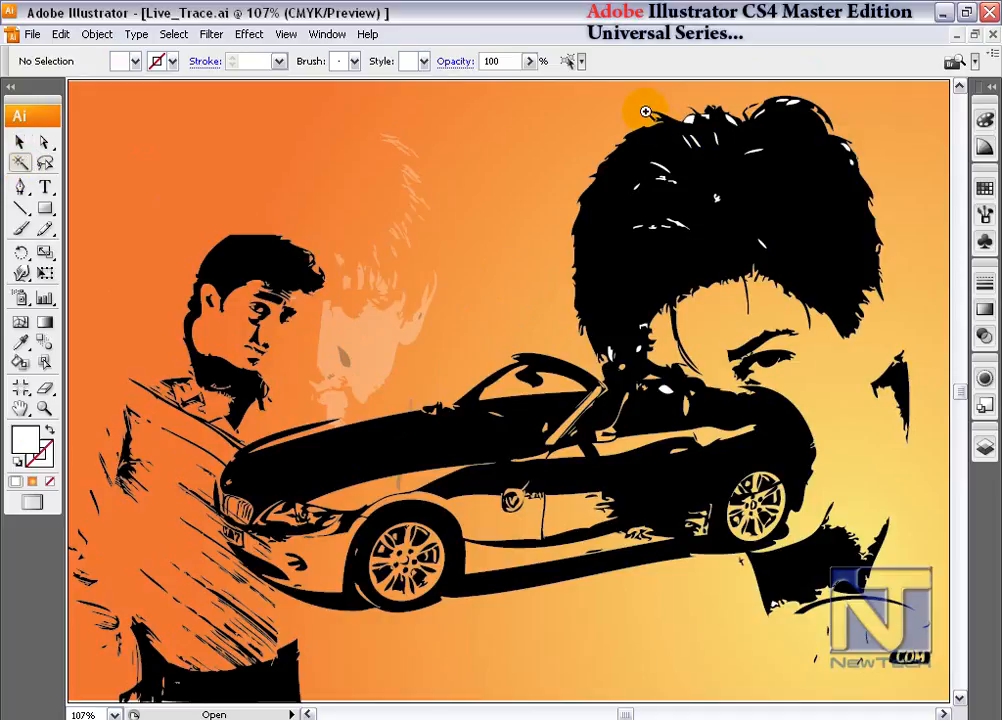
pyautogui.moveTo(647, 110); pyautogui.dragTo(814, 215)
pyautogui.click(298, 162)
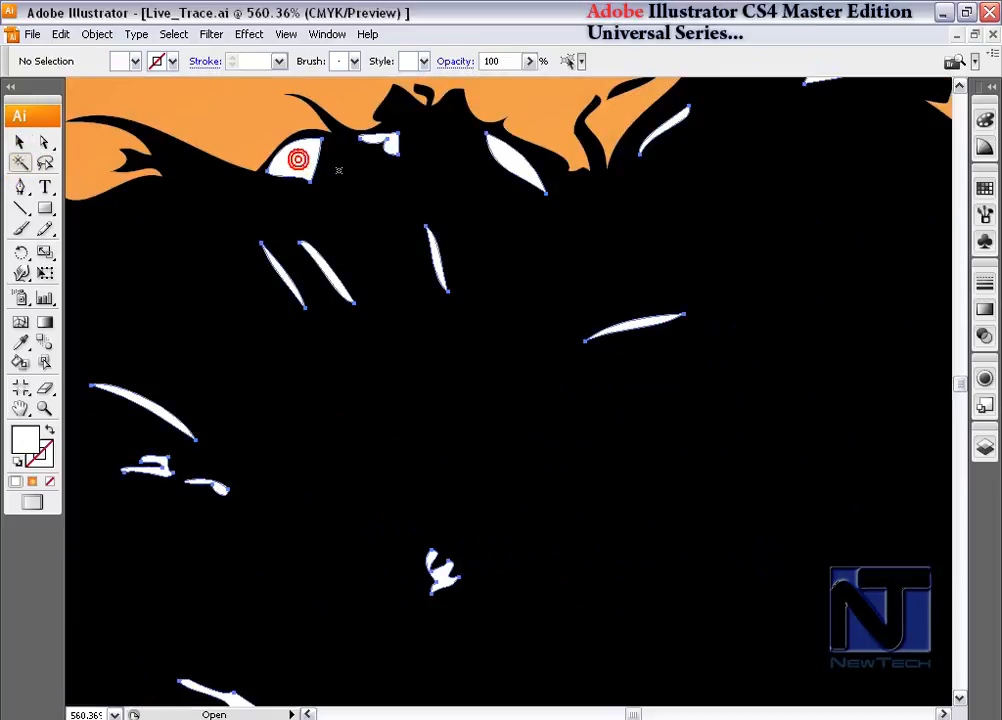
pyautogui.press('Delete')
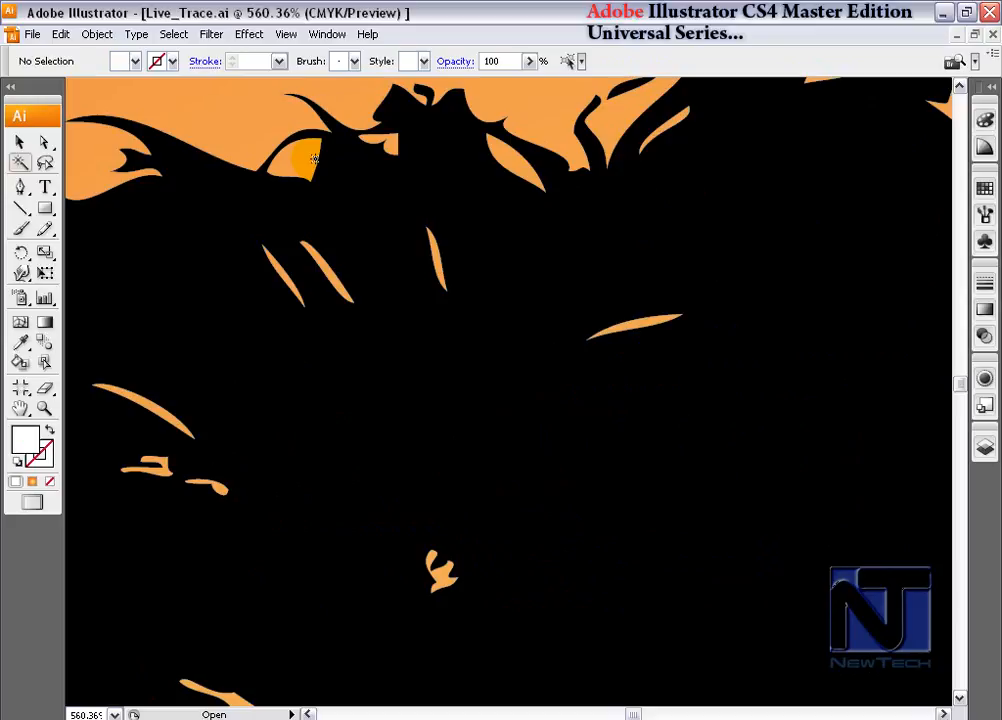
pyautogui.hotkey('ctrl', '0')
# Step: Move the new portrait trace away from the car and delete the leftover watermark shapes below its neck
pyautogui.click(19, 142)
pyautogui.click(790, 188)
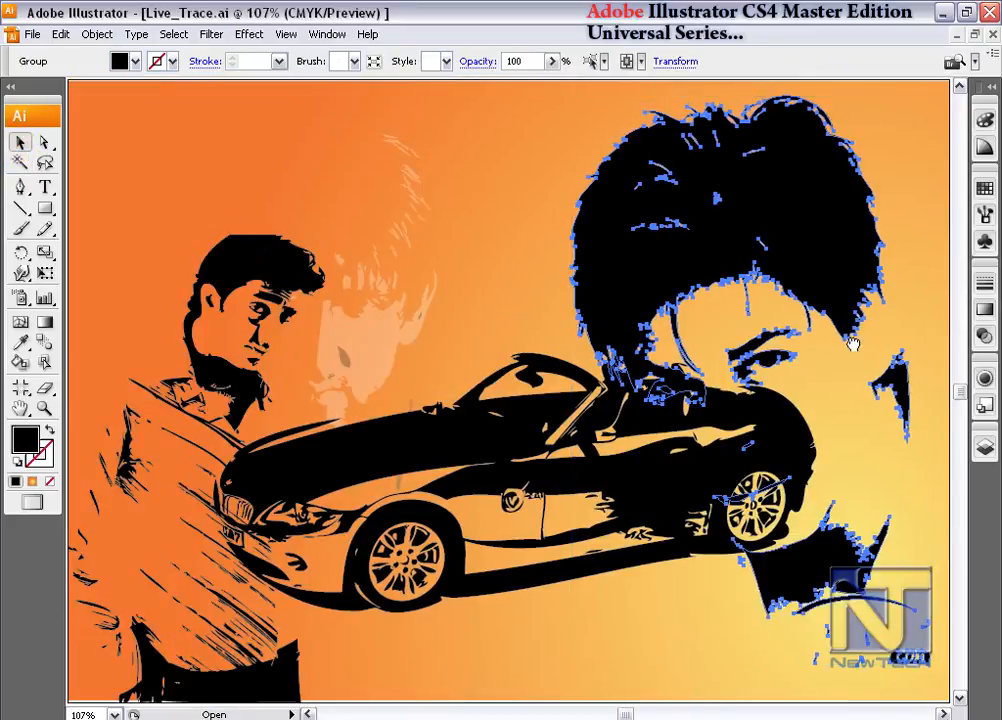
pyautogui.moveTo(857, 340); pyautogui.dragTo(555, 273)
pyautogui.moveTo(490, 183); pyautogui.dragTo(730, 180)
pyautogui.click(45, 142)
pyautogui.moveTo(885, 615); pyautogui.dragTo(736, 530)
pyautogui.press('Delete')
pyautogui.moveTo(888, 555); pyautogui.dragTo(832, 506)
pyautogui.press('Delete')
pyautogui.press('Delete')
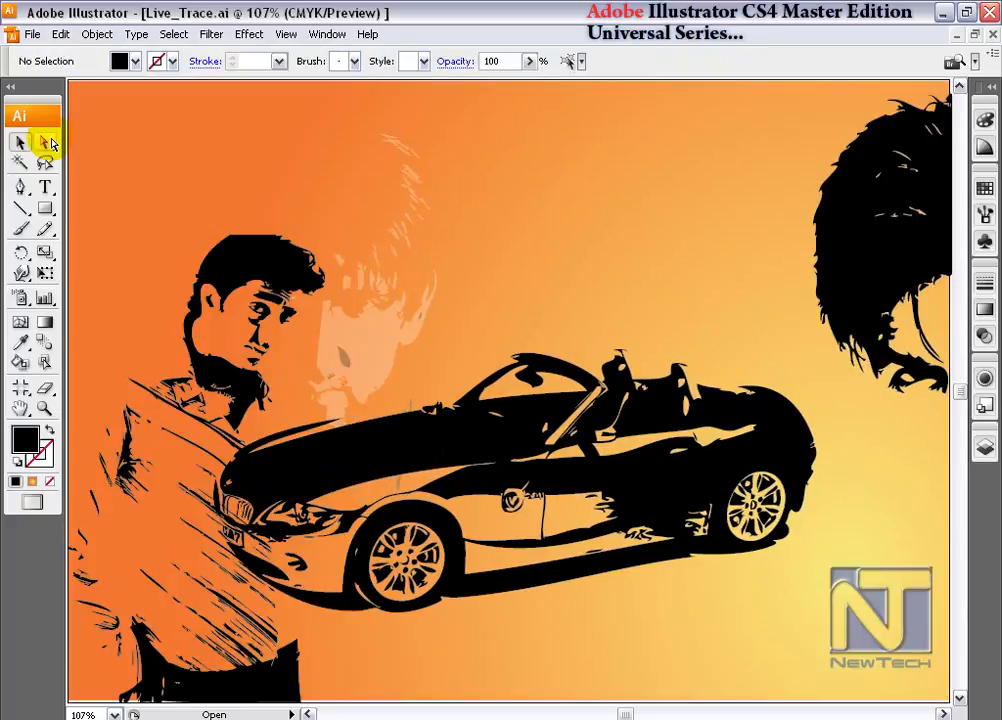
# Step: Scale down the new portrait artwork and position it above the rear of the car
pyautogui.click(836, 205)
pyautogui.moveTo(836, 205); pyautogui.dragTo(704, 272)
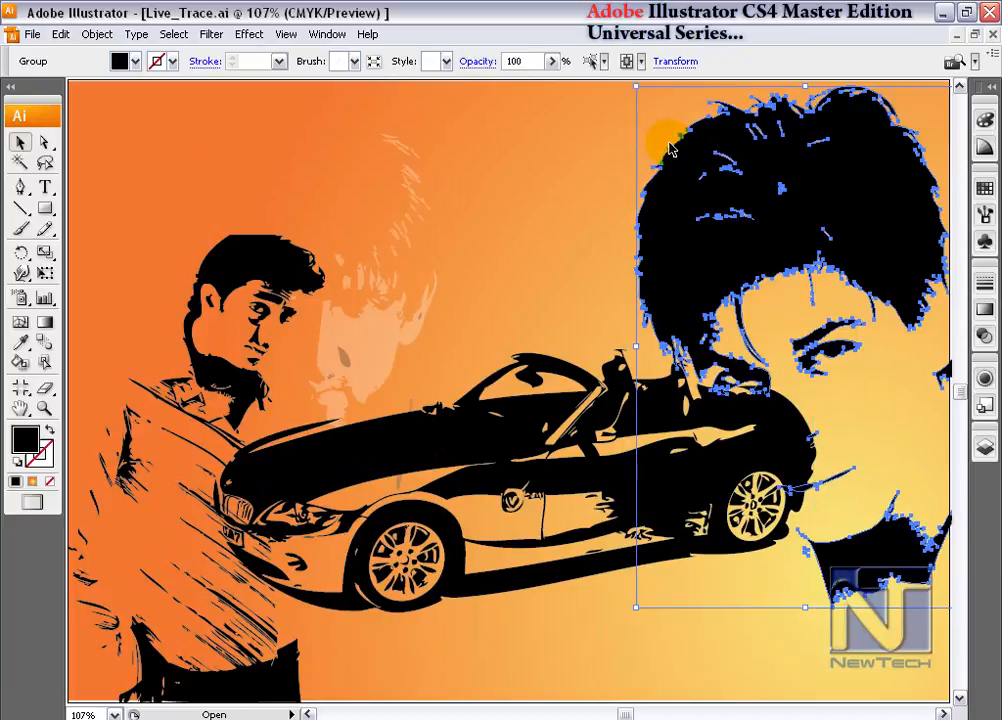
pyautogui.moveTo(635, 87); pyautogui.dragTo(684, 160)
pyautogui.moveTo(783, 231); pyautogui.dragTo(801, 161)
pyautogui.click(555, 206)
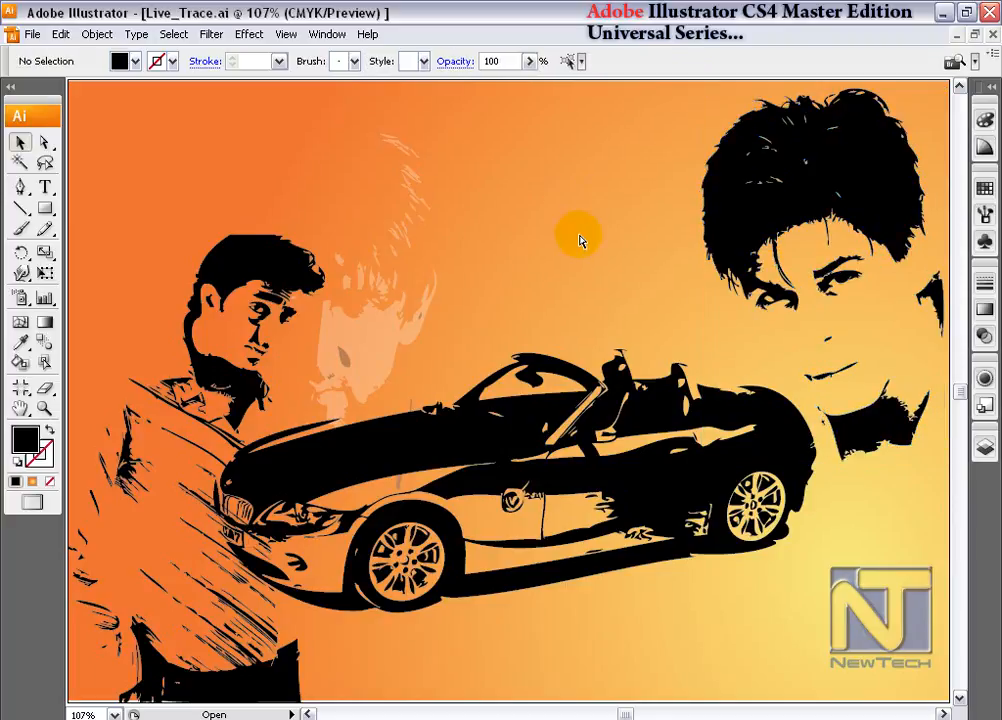
# Step: Paste the white text "Buy it Only $500.00" and position it above the car between the portraits
pyautogui.hotkey('ctrl', 'v')
pyautogui.moveTo(538, 247); pyautogui.dragTo(540, 236)
pyautogui.click(611, 172)
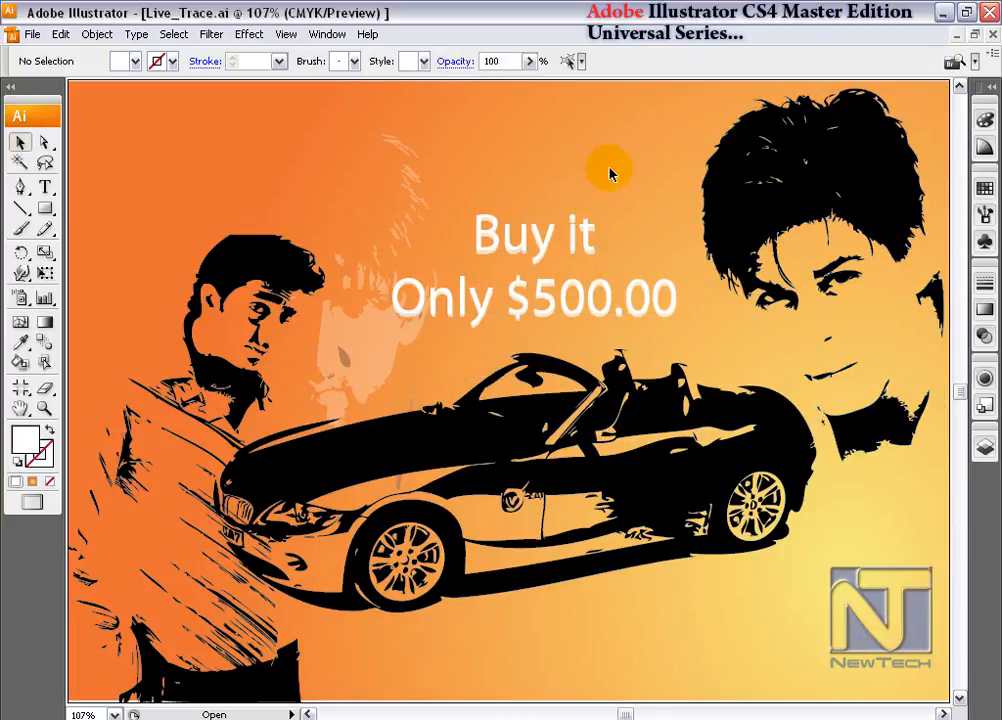